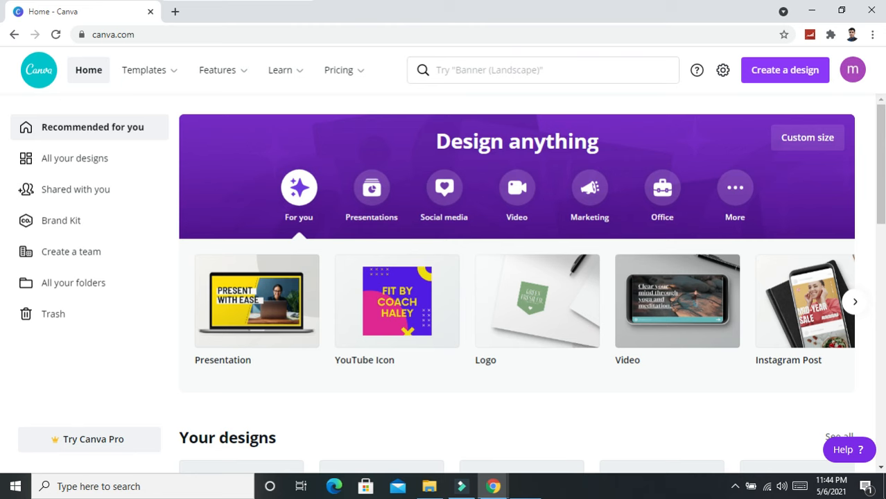
# Search for 'f' and create a new 1640 × 924 px Facebook Cover design.
pyautogui.write('f')
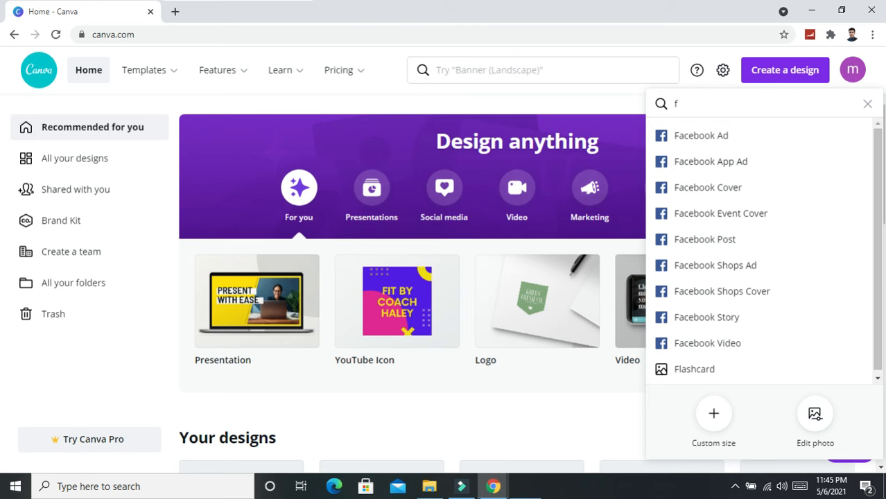
pyautogui.click(708, 188)
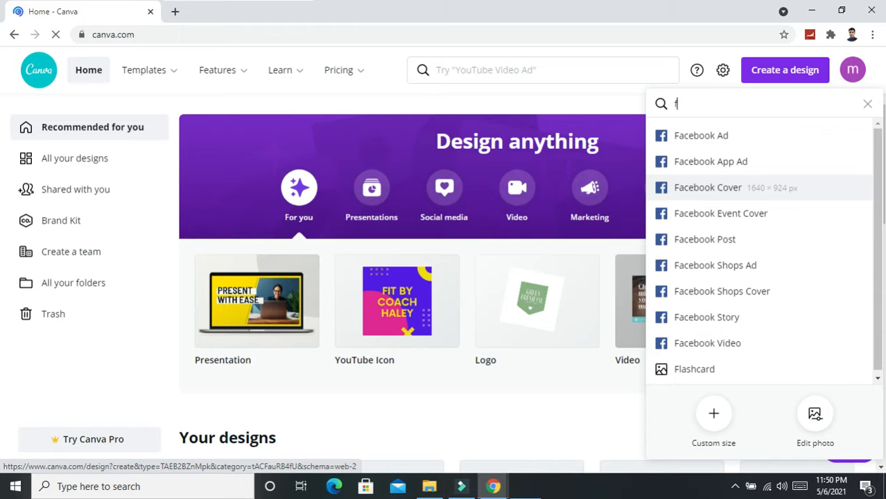
pyautogui.click(691, 187)
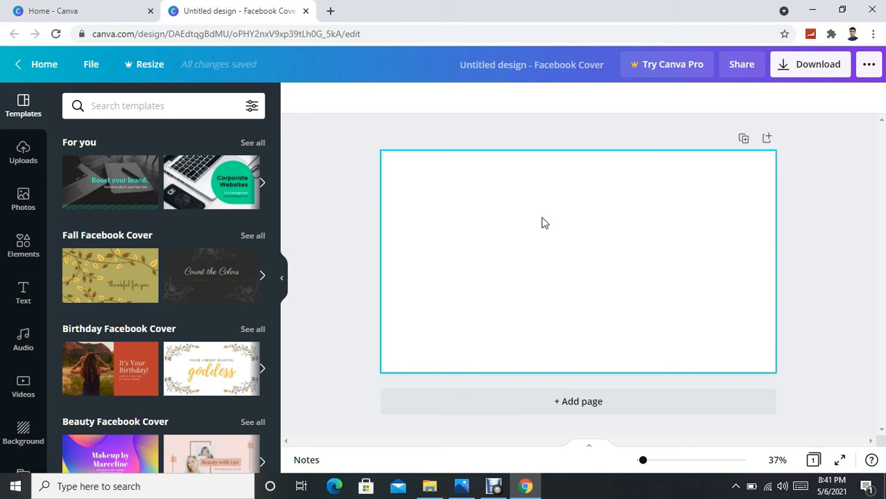
# Select the blank cover page and set its zoom to 50%.
pyautogui.click(526, 216)
pyautogui.click(487, 209)
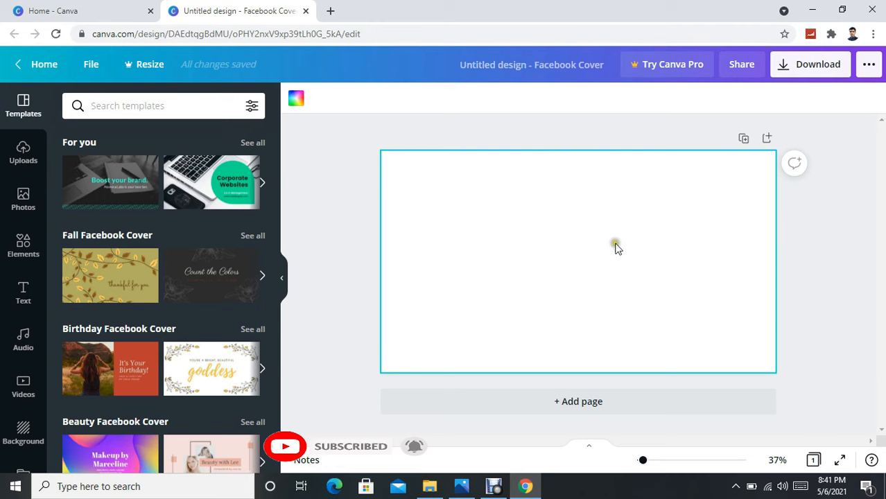
pyautogui.click(777, 461)
pyautogui.click(765, 335)
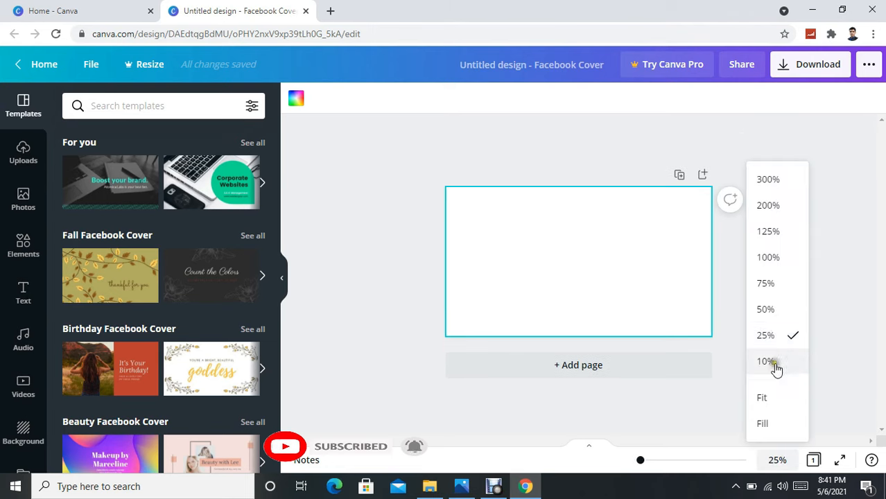
pyautogui.click(769, 310)
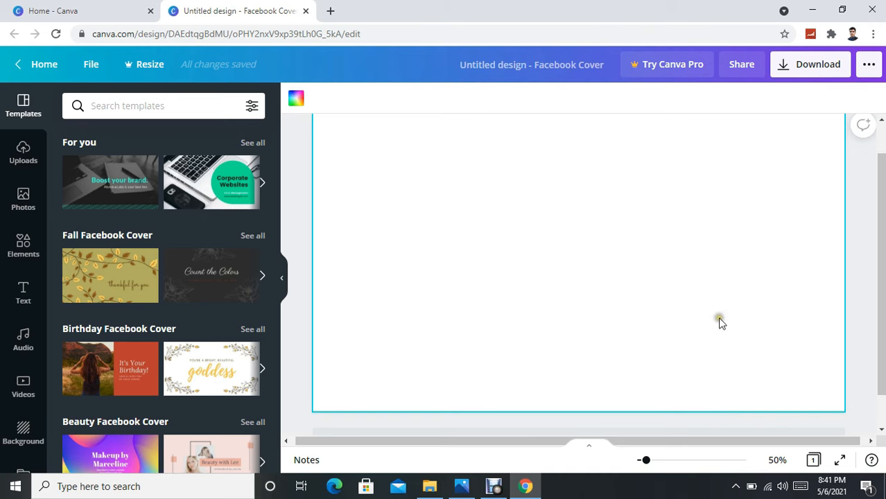
pyautogui.scroll(1, 721, 321)
pyautogui.scroll(-1, 719, 320)
pyautogui.scroll(1, 719, 320)
pyautogui.click(777, 461)
pyautogui.click(762, 397)
pyautogui.click(766, 309)
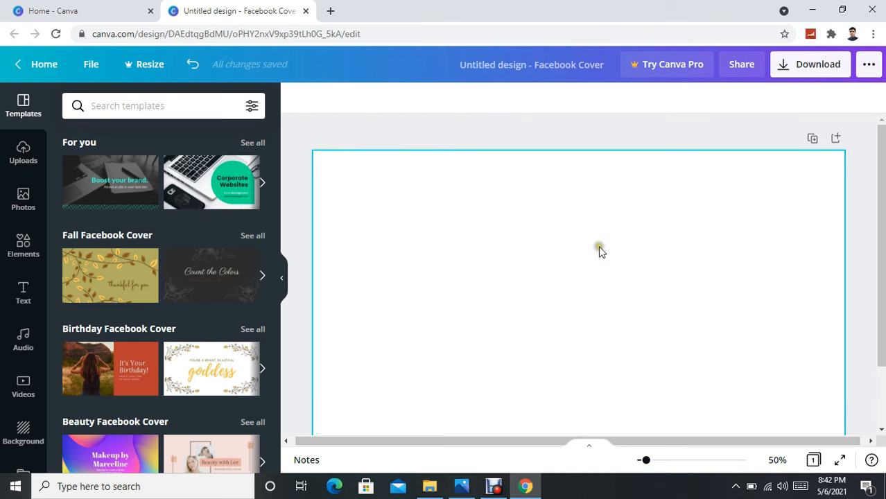
pyautogui.click(531, 246)
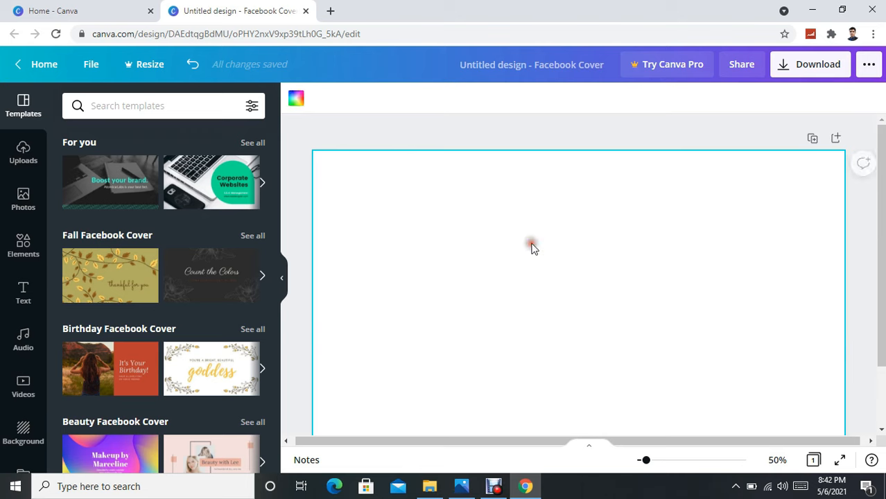
# Fill the cover background with violet #5e17eb.
pyautogui.click(297, 100)
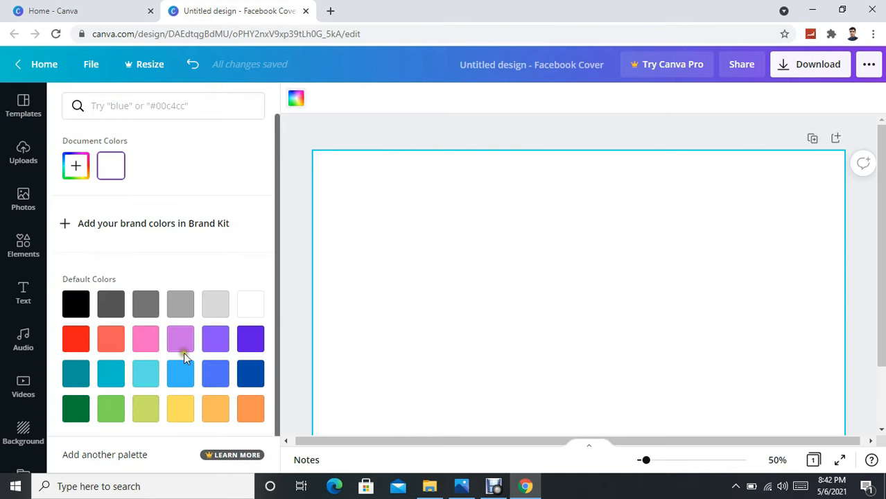
pyautogui.click(251, 339)
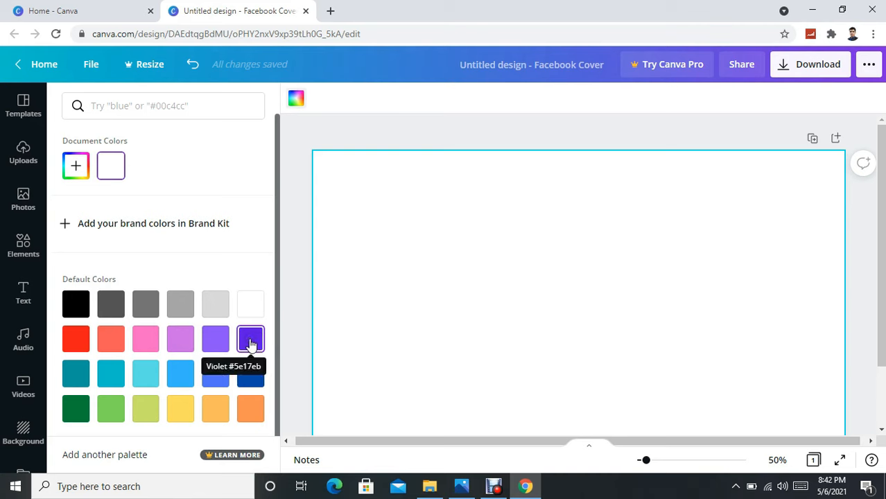
pyautogui.click(251, 342)
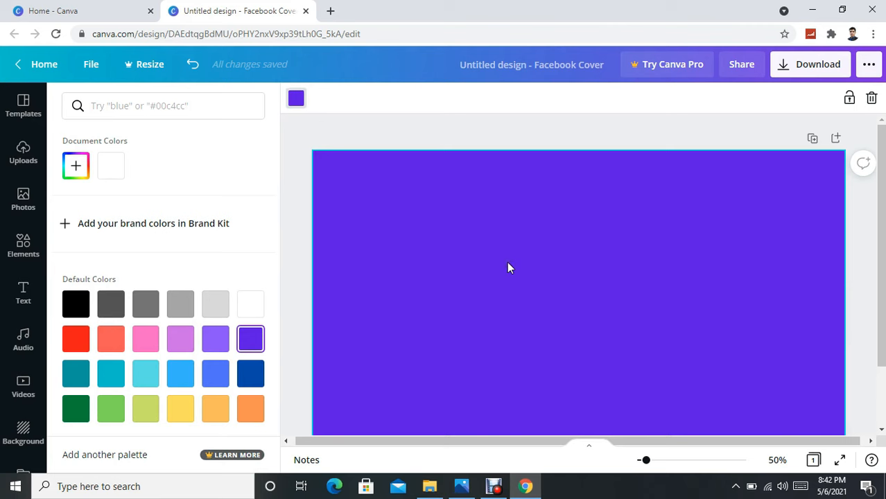
pyautogui.scroll(-3, 506, 261)
pyautogui.hotkey('ctrl', 'z')
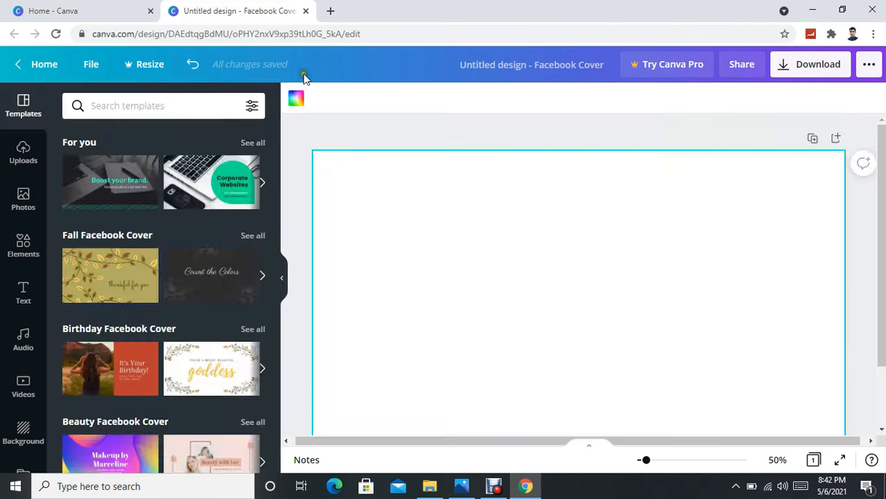
pyautogui.hotkey('ctrl', 'y')
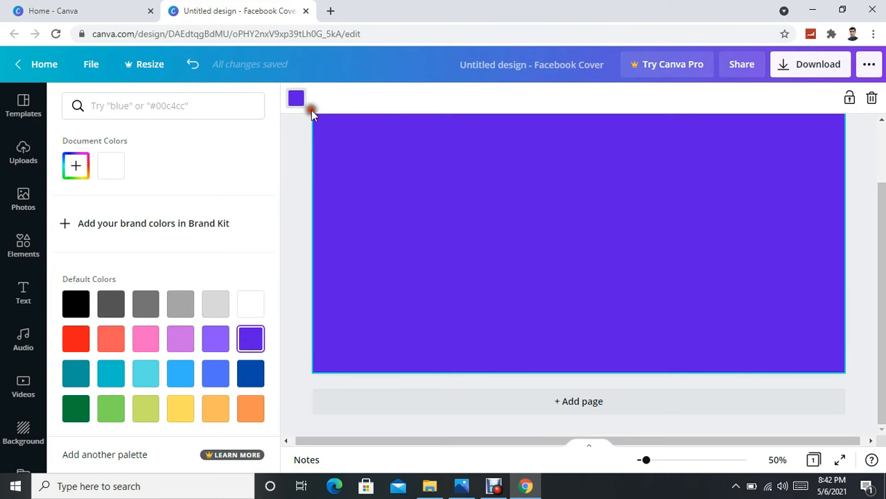
# Change the background to the lighter purple swatch in Default Colors.
pyautogui.click(296, 102)
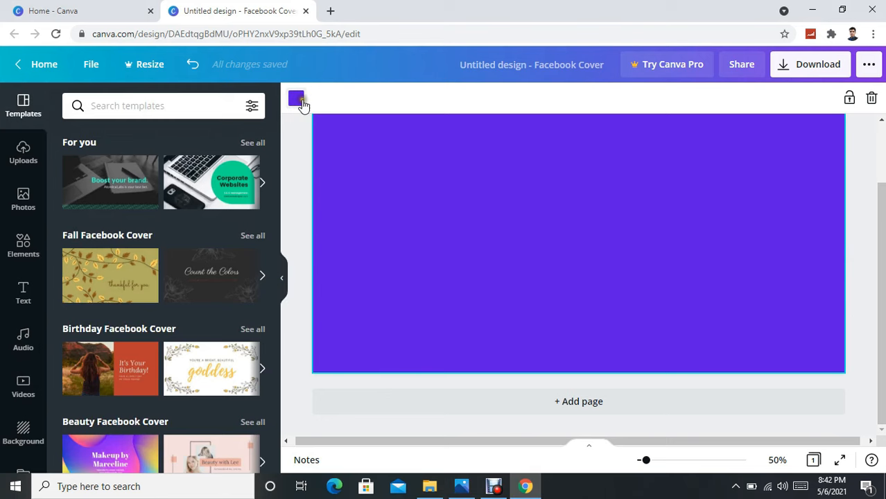
pyautogui.click(298, 99)
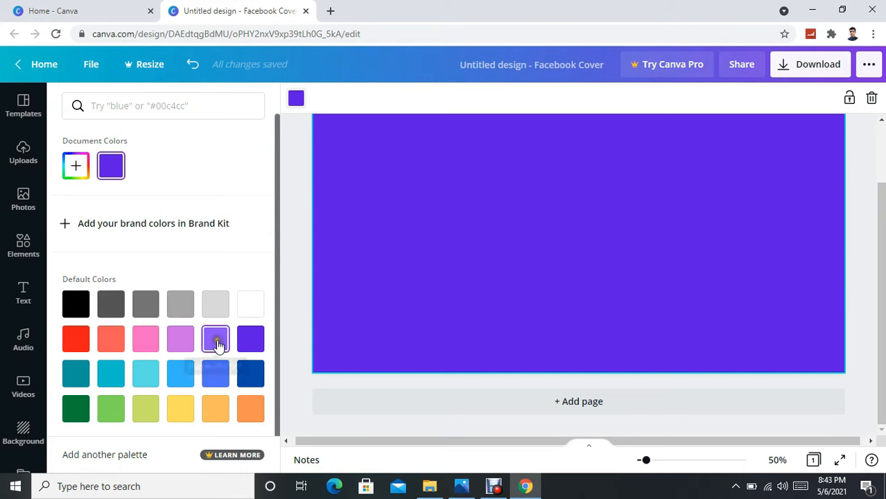
pyautogui.click(216, 339)
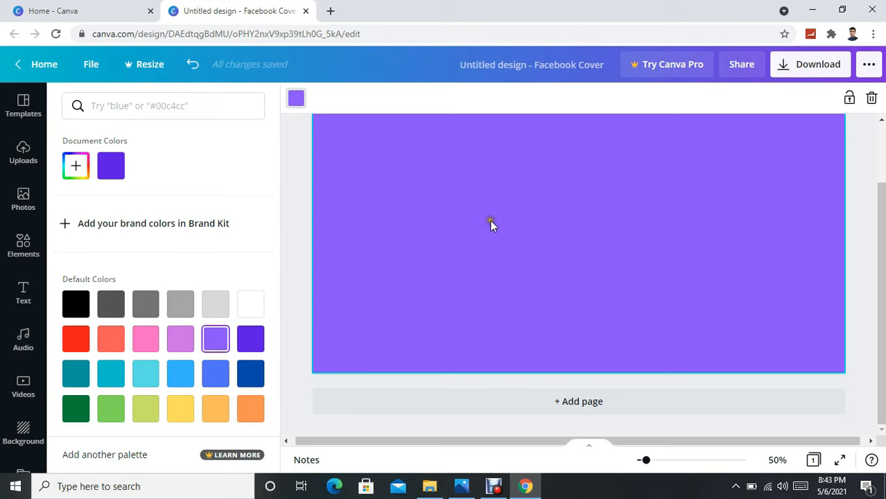
# Add a pentagon shape from Elements > Shapes to the cover.
pyautogui.click(23, 250)
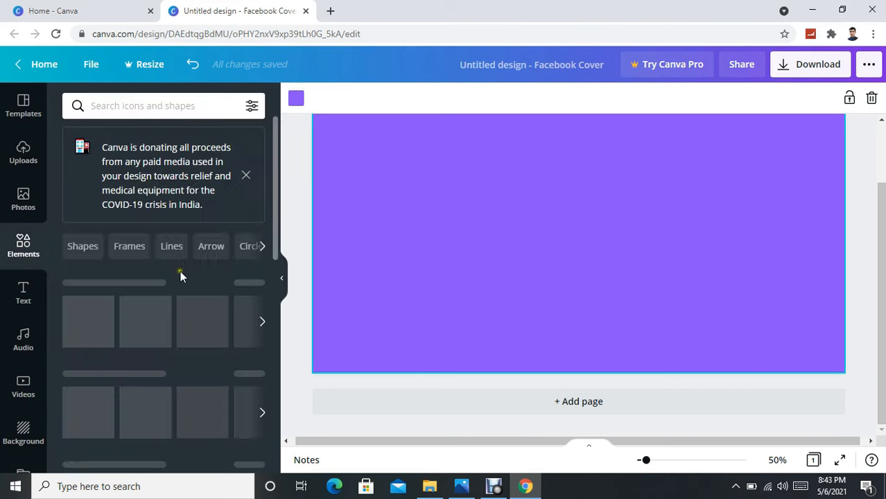
pyautogui.click(81, 141)
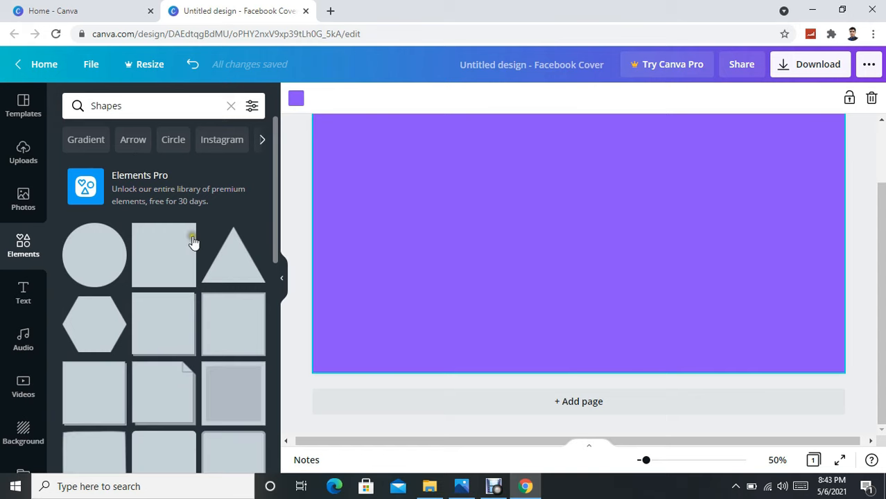
pyautogui.scroll(-5, 219, 310)
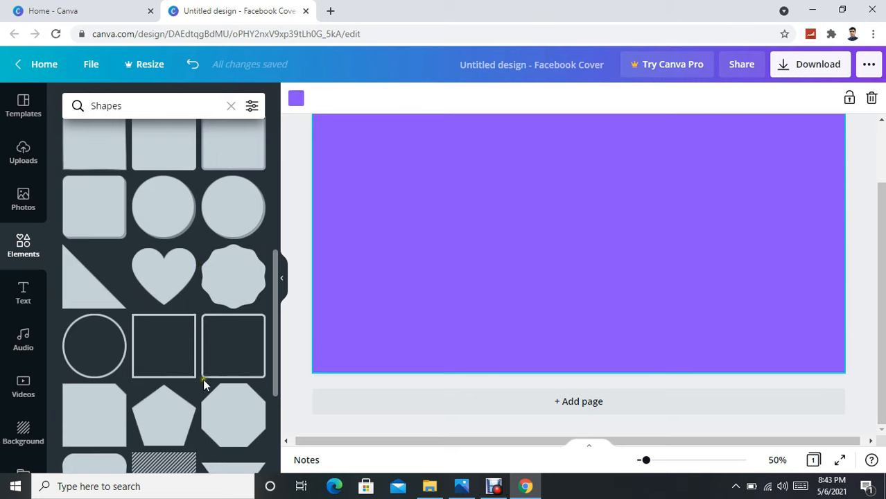
pyautogui.scroll(-1, 194, 374)
pyautogui.scroll(-1, 194, 351)
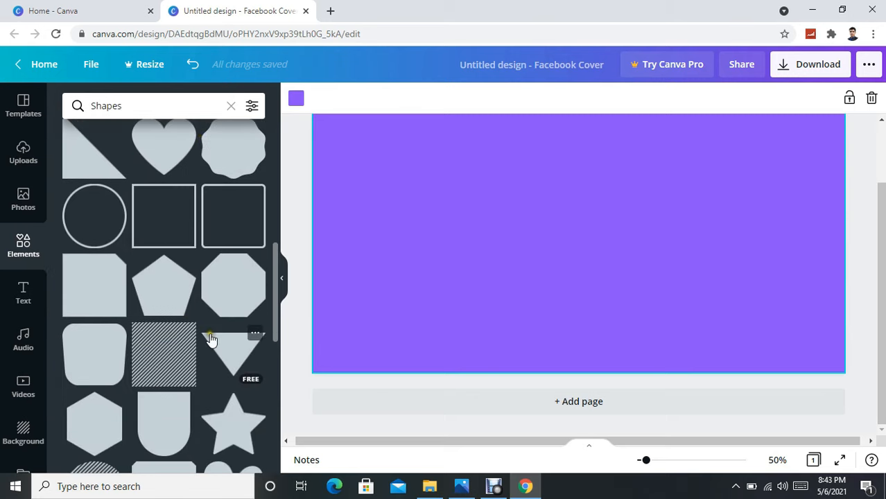
pyautogui.scroll(-1, 208, 319)
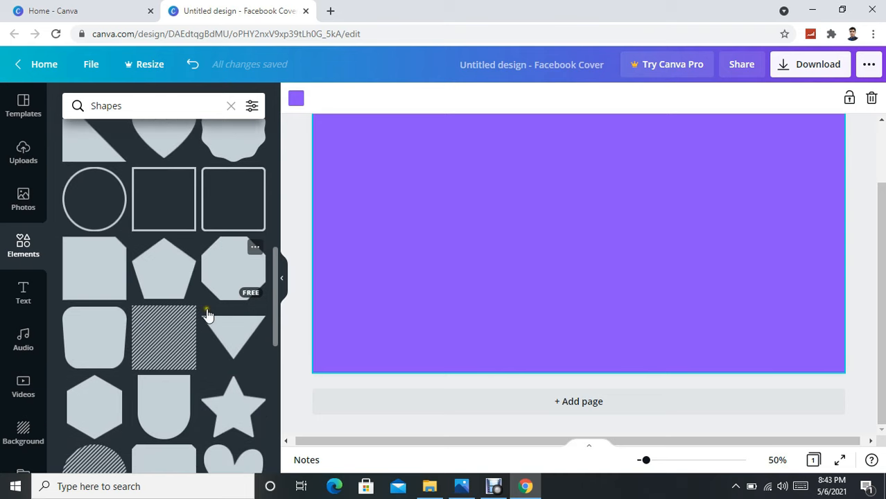
pyautogui.scroll(-2, 206, 314)
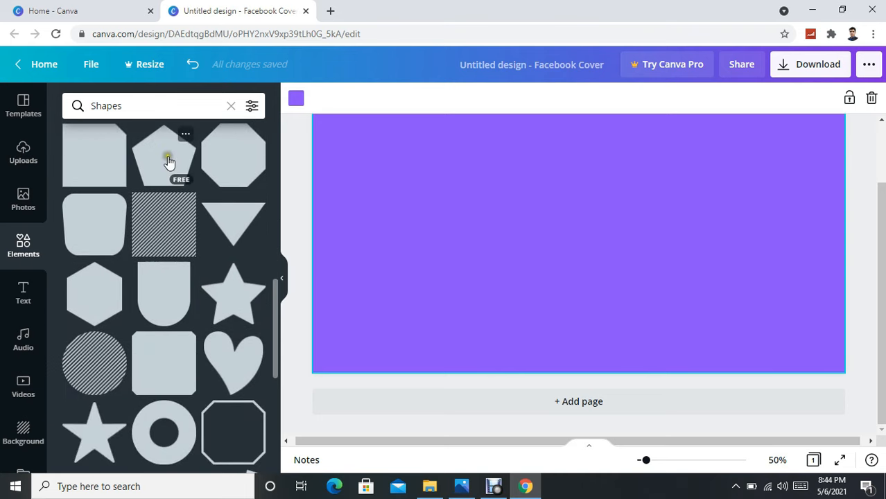
pyautogui.click(168, 160)
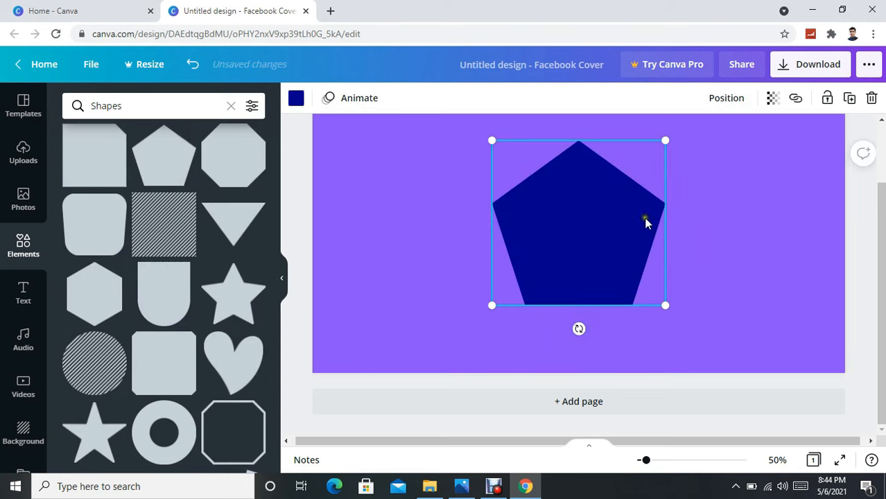
# Stretch the dark blue pentagon across most of the cover, leaving a slanted purple edge.
pyautogui.moveTo(492, 306); pyautogui.dragTo(164, 450)
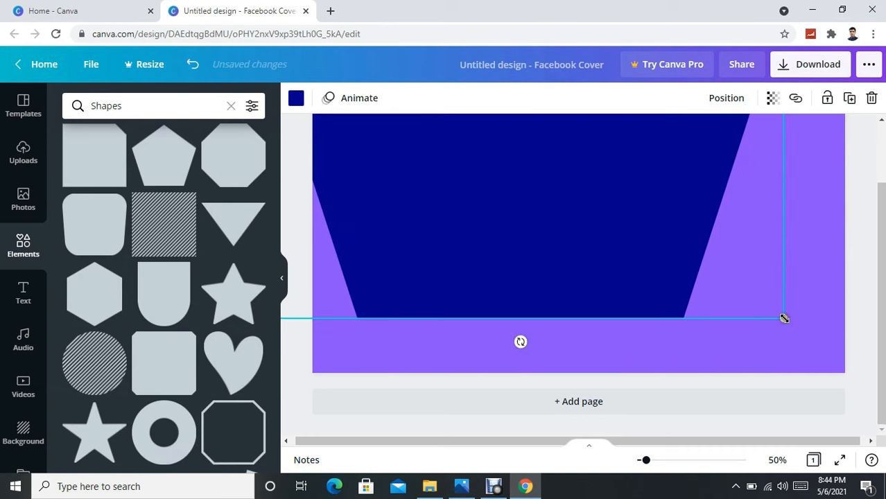
pyautogui.moveTo(800, 332); pyautogui.dragTo(850, 350)
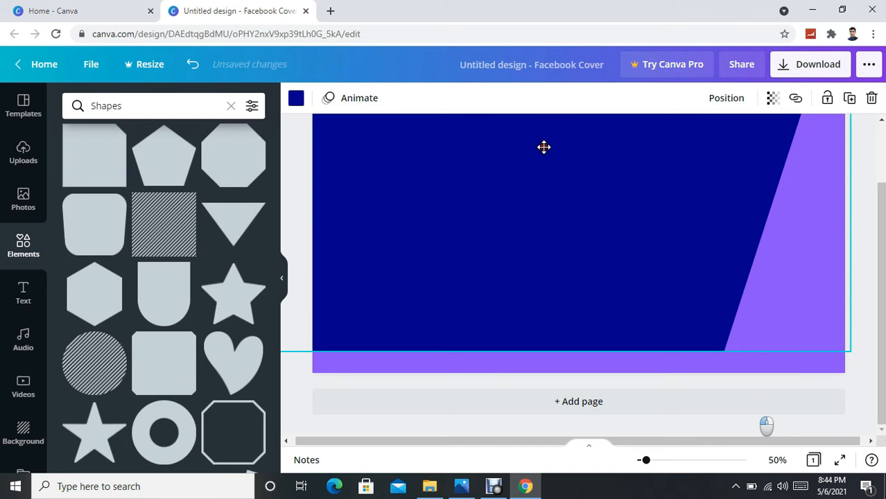
pyautogui.moveTo(558, 188); pyautogui.dragTo(553, 160)
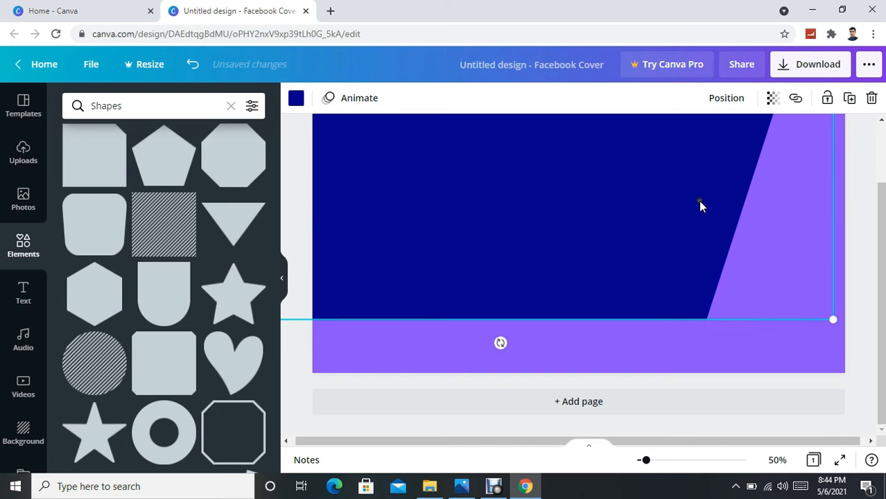
pyautogui.scroll(1, 698, 203)
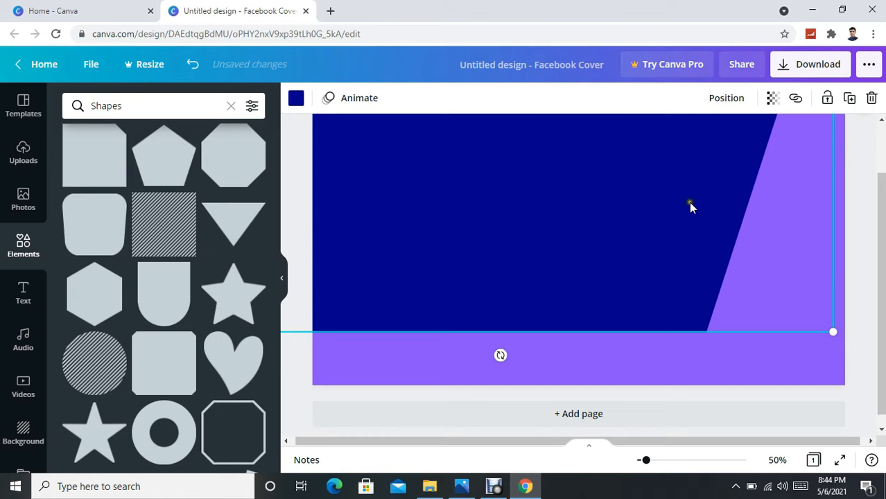
pyautogui.click(661, 218)
pyautogui.moveTo(661, 219); pyautogui.dragTo(661, 208)
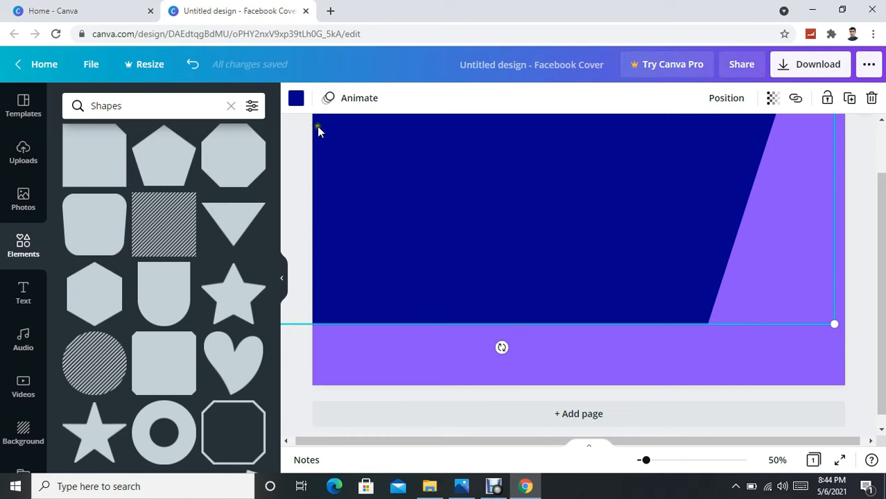
# Recolour the large slanted shape to the purple default colour.
pyautogui.click(296, 97)
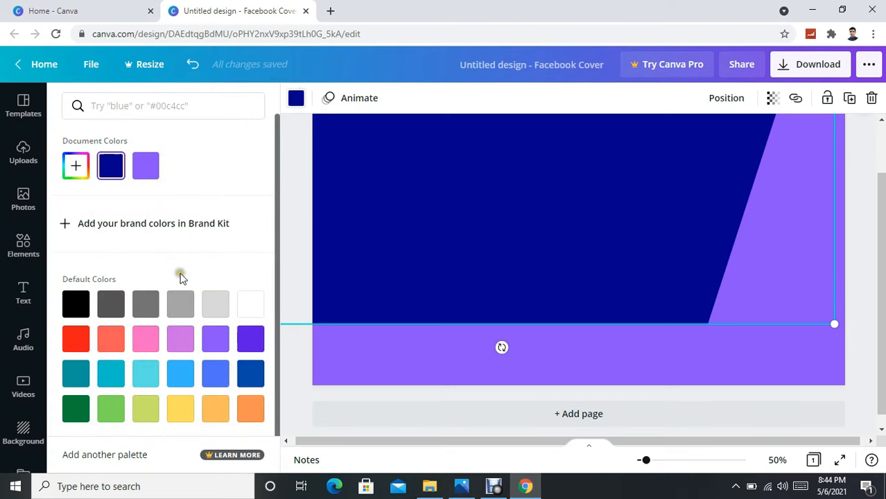
pyautogui.scroll(-1, 204, 327)
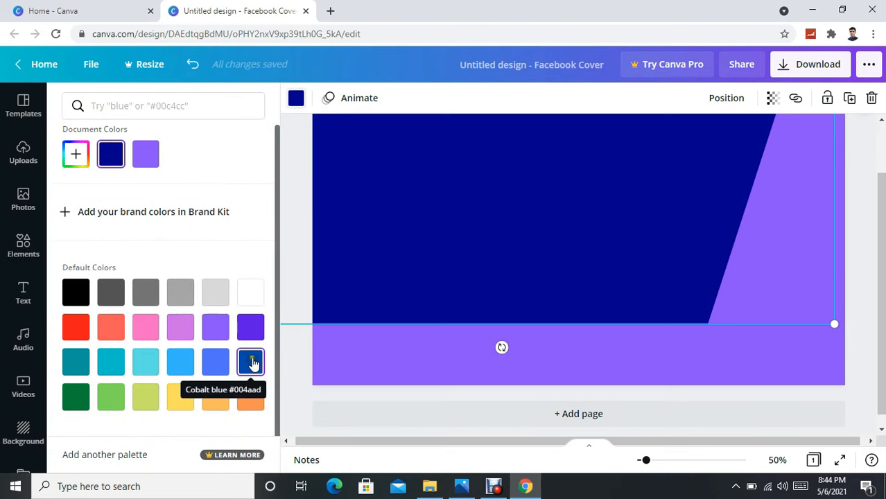
pyautogui.click(251, 327)
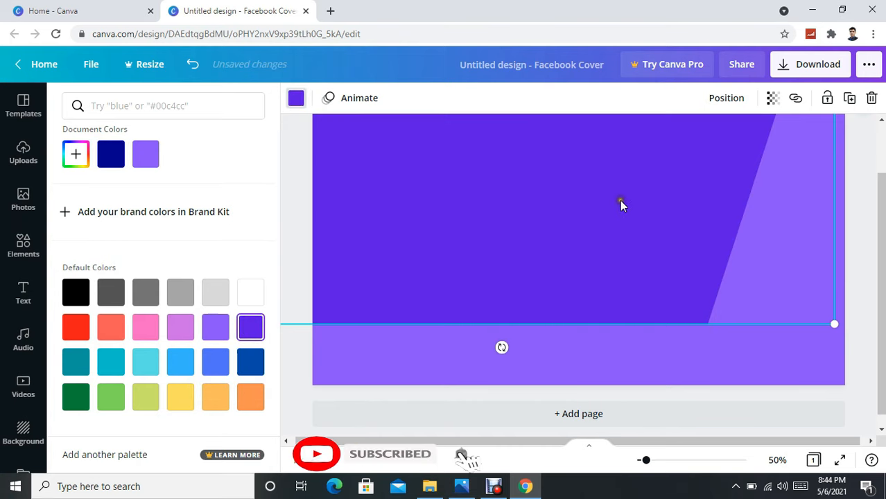
pyautogui.scroll(1, 620, 198)
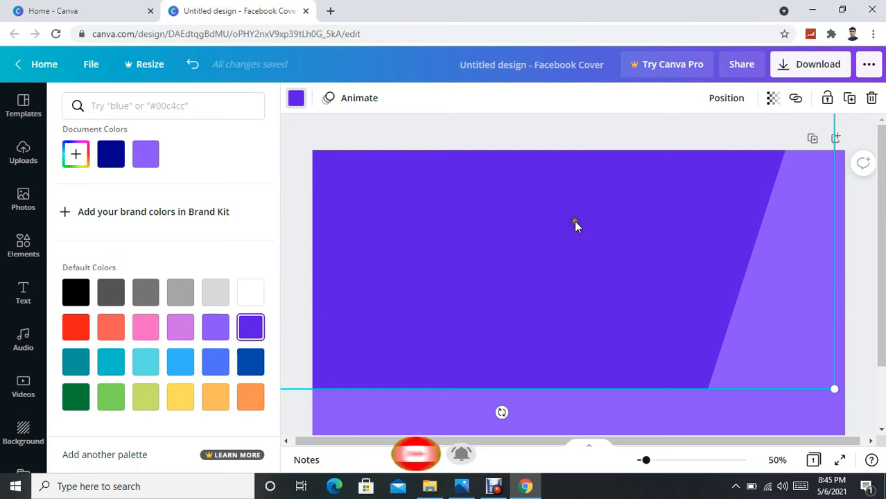
pyautogui.scroll(-1, 575, 233)
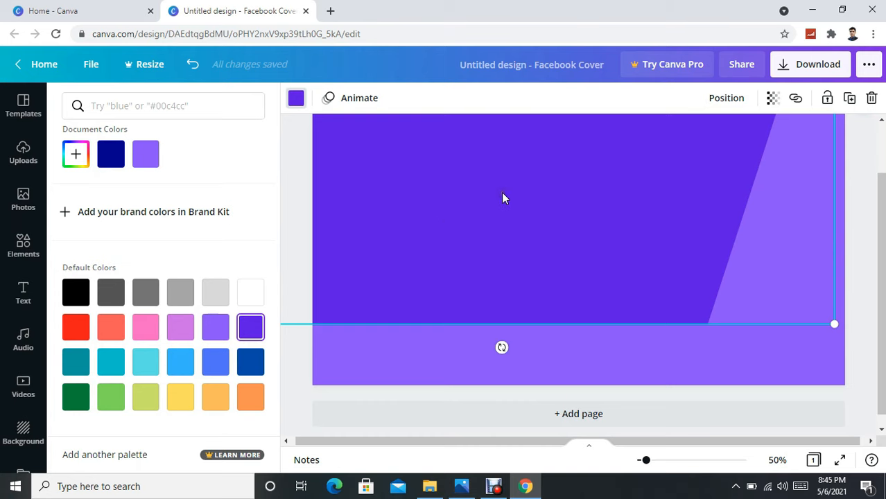
pyautogui.scroll(1, 522, 202)
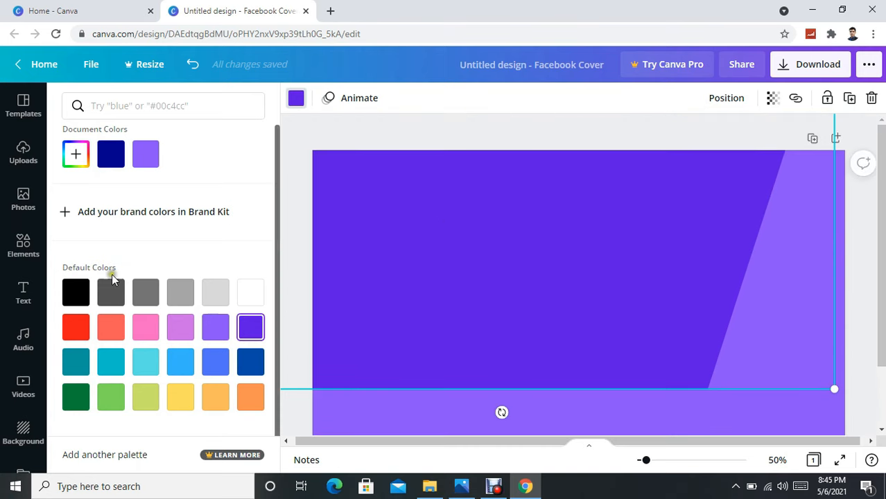
# Add a heading reading 'Facebook Marketing' to the cover.
pyautogui.click(22, 292)
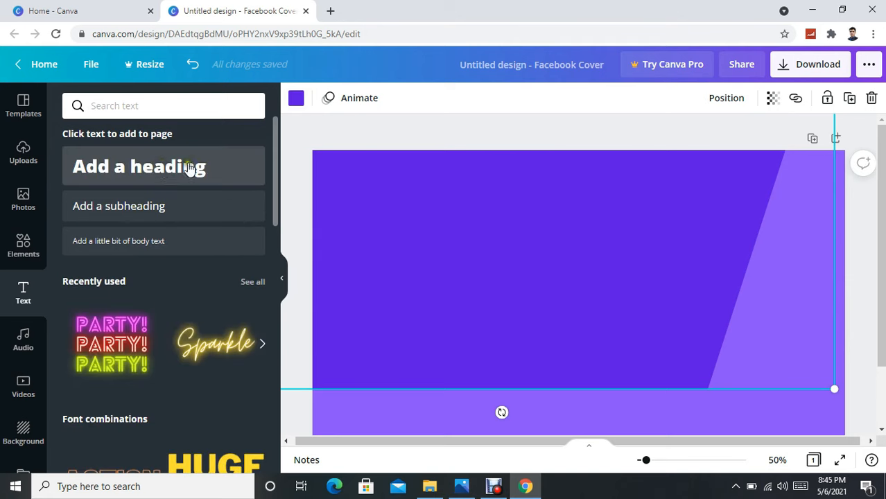
pyautogui.click(187, 167)
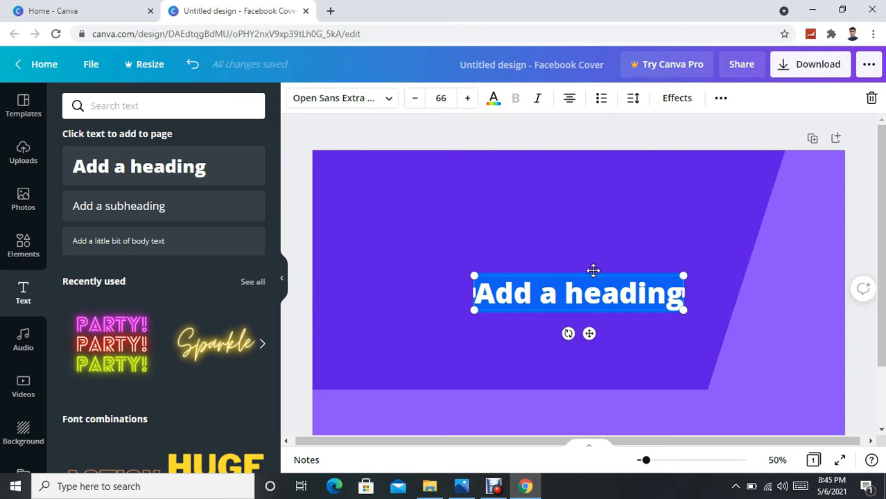
pyautogui.write('F')
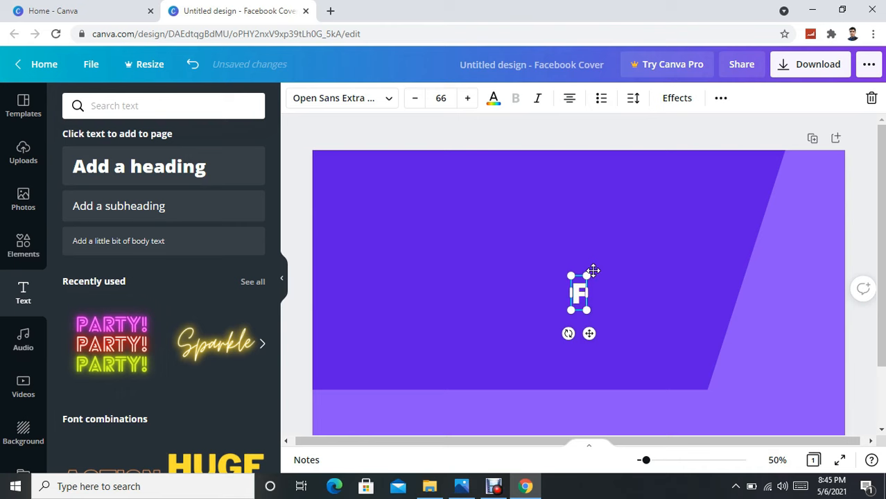
pyautogui.write('ace')
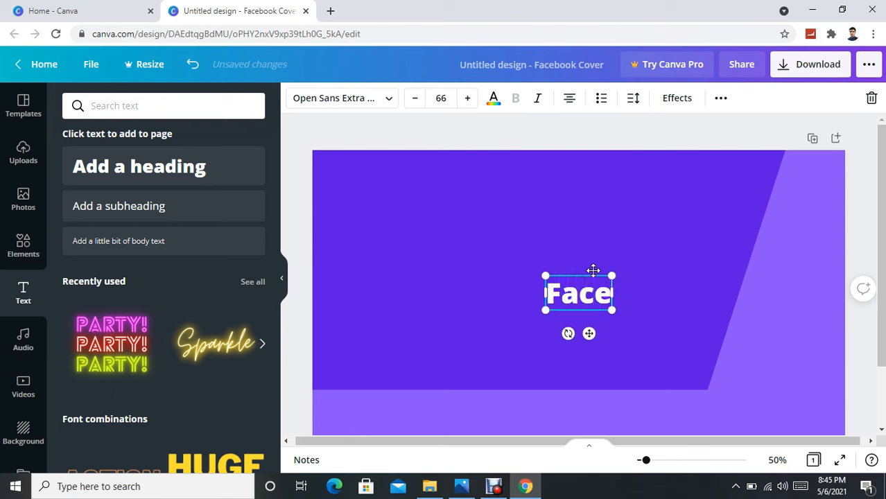
pyautogui.write('b')
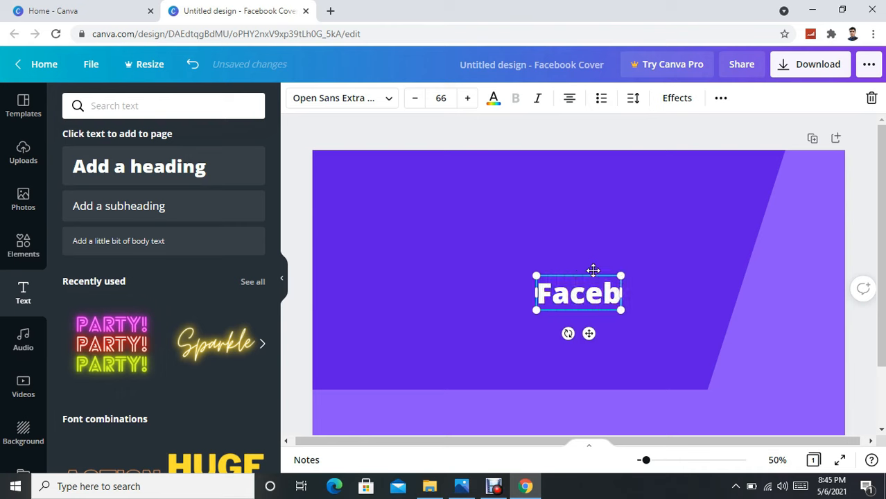
pyautogui.write('ook')
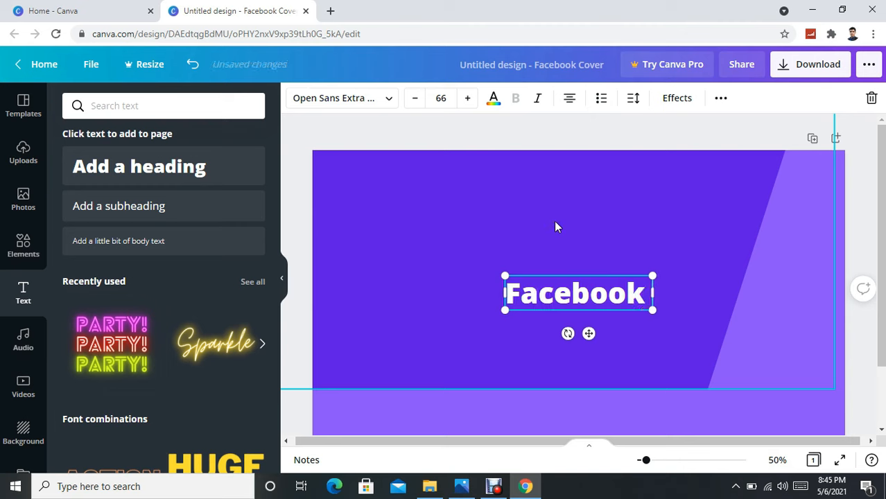
pyautogui.write('M')
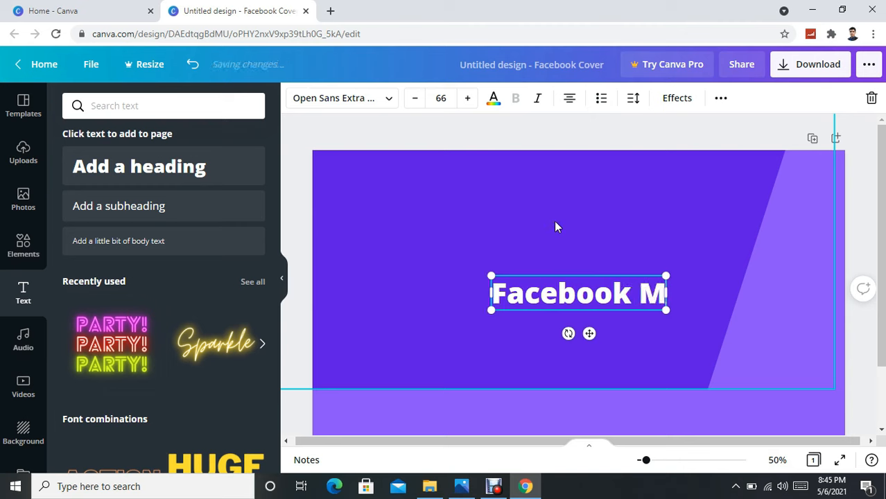
pyautogui.write('ar')
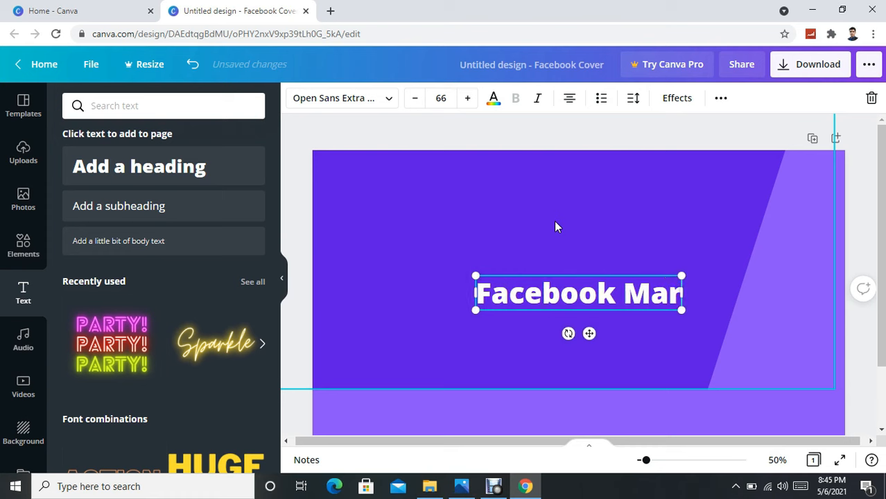
pyautogui.write('ke')
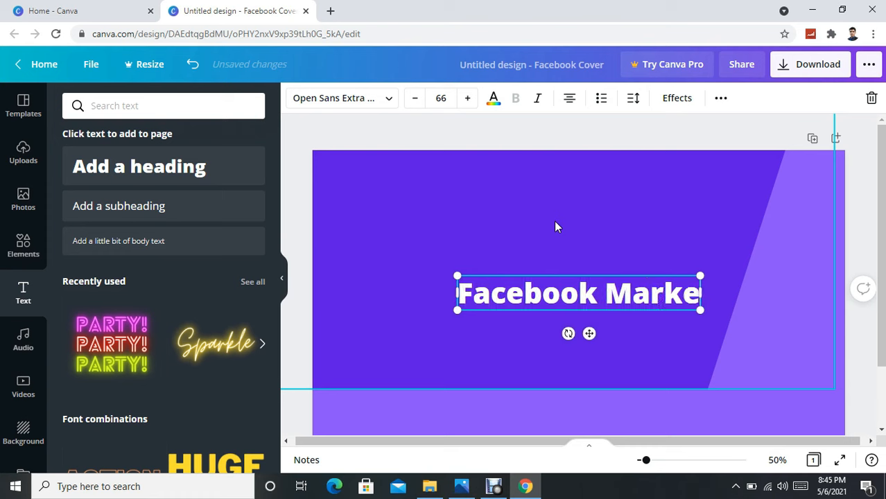
pyautogui.write('ting')
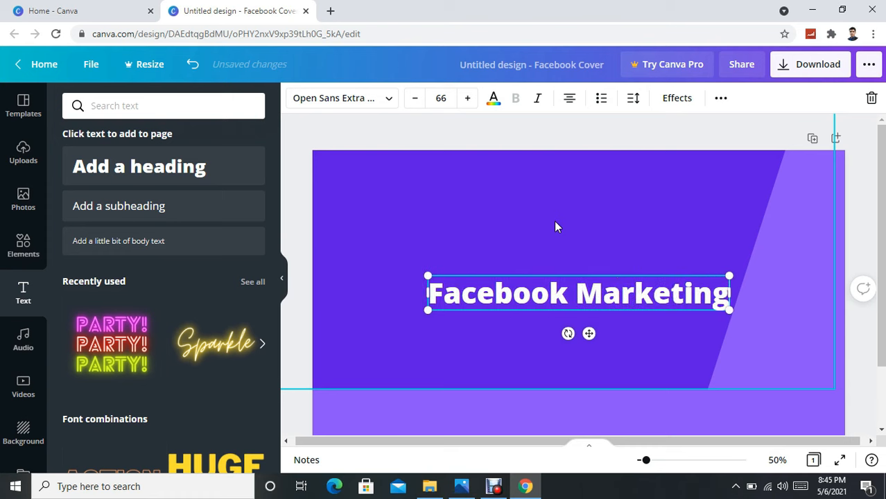
pyautogui.click(582, 209)
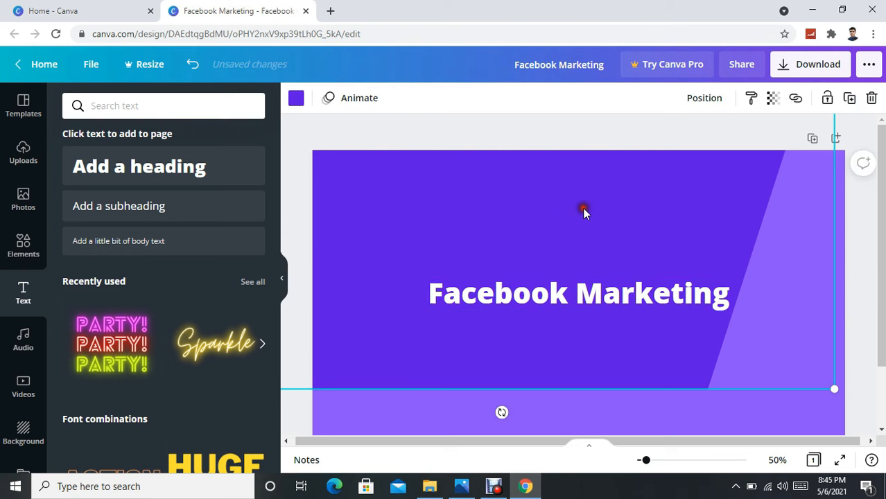
# Move the heading near the top and resize it to font size 53.2.
pyautogui.click(554, 291)
pyautogui.moveTo(554, 291); pyautogui.dragTo(516, 201)
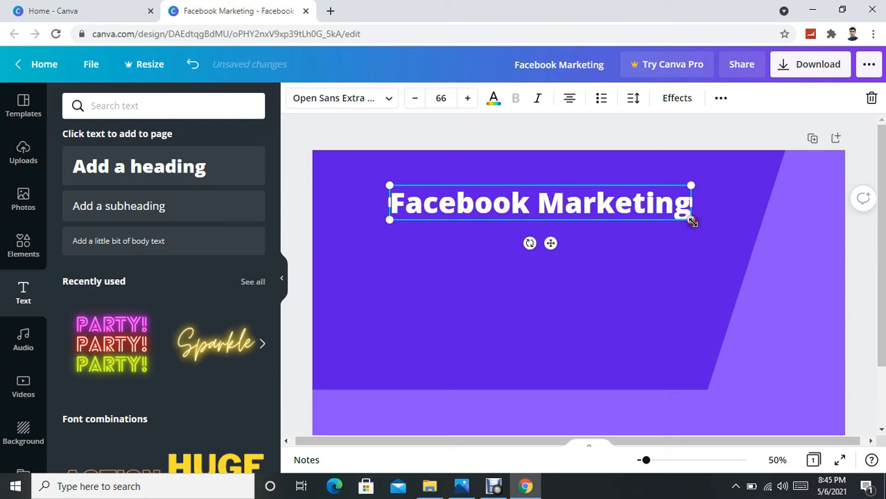
pyautogui.moveTo(691, 220); pyautogui.dragTo(634, 216)
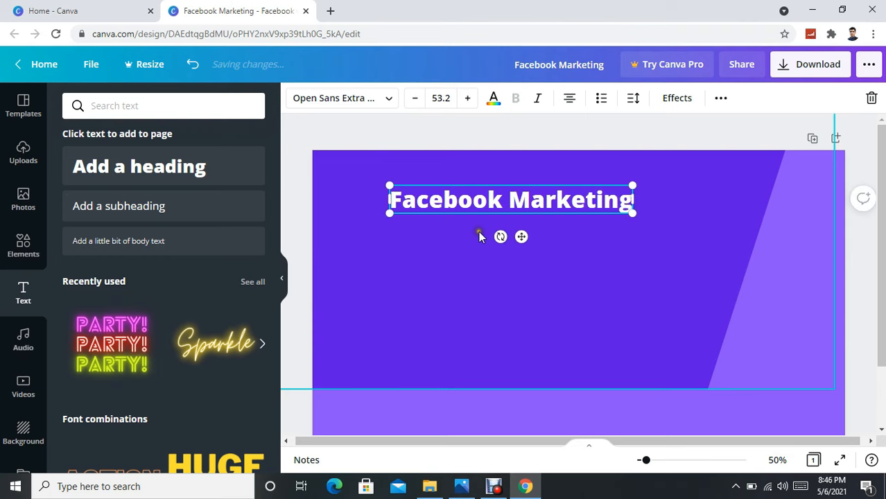
pyautogui.click(567, 250)
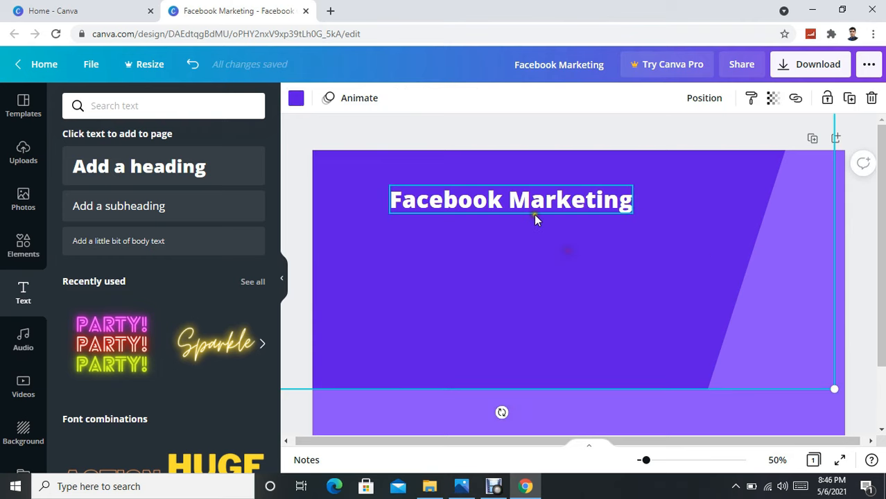
pyautogui.click(519, 206)
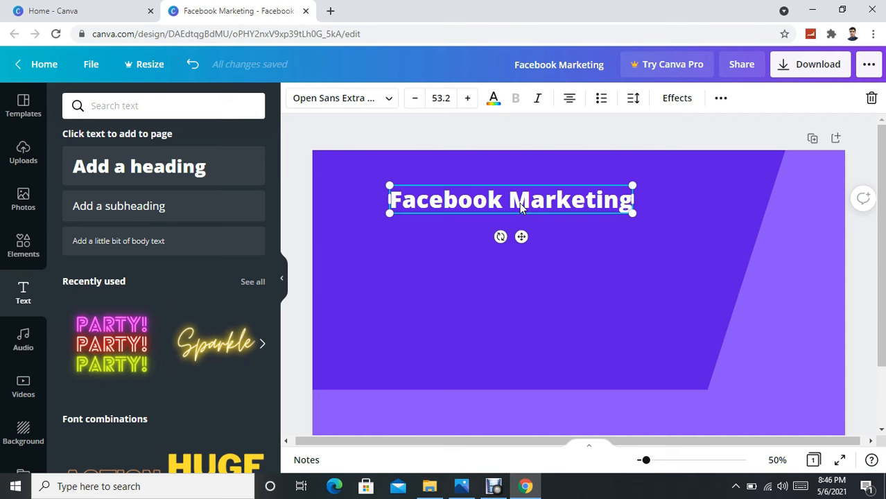
# Duplicate the heading just below and change the copy to 'Fiverr Marketing'.
pyautogui.hotkey('ctrl', 'd')
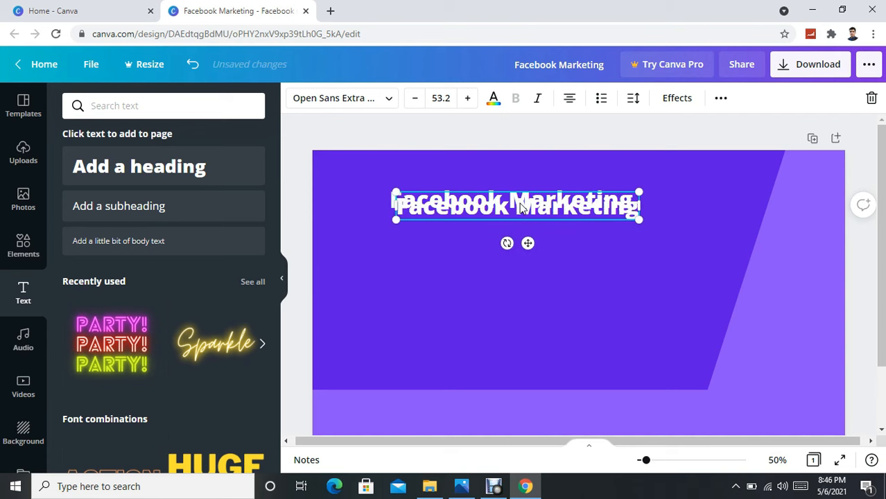
pyautogui.moveTo(530, 213); pyautogui.dragTo(531, 232)
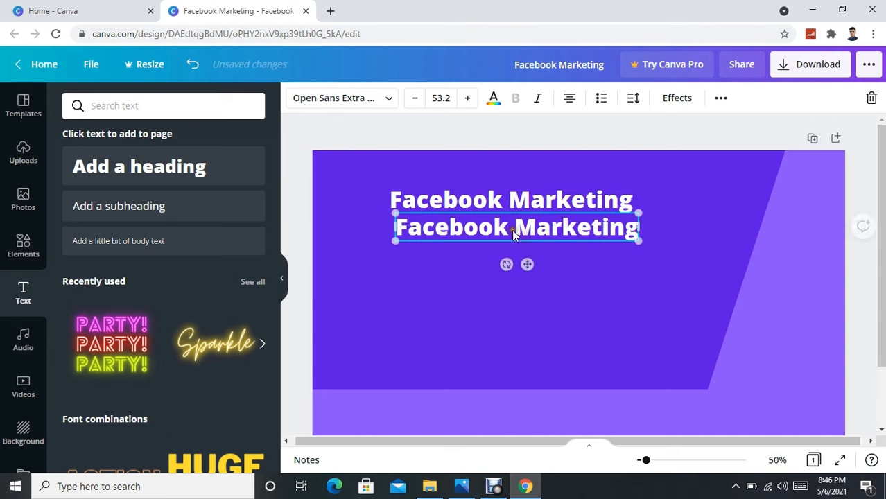
pyautogui.click(510, 233)
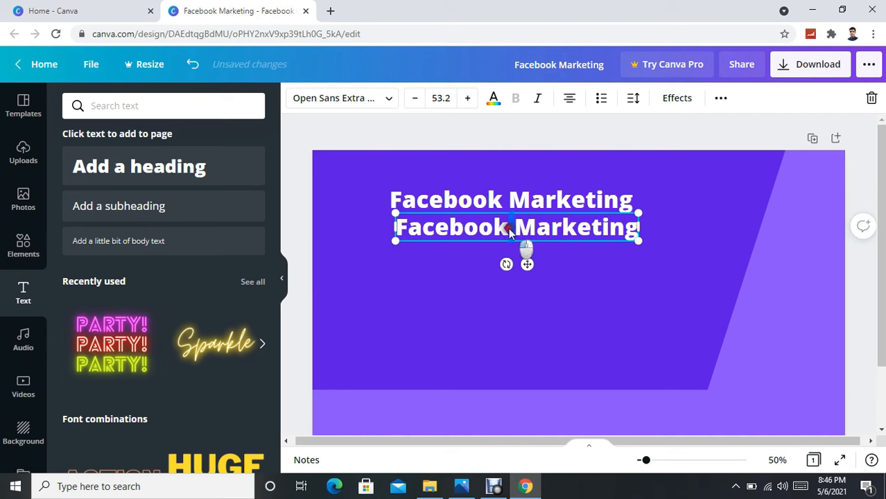
pyautogui.moveTo(508, 231); pyautogui.dragTo(398, 227)
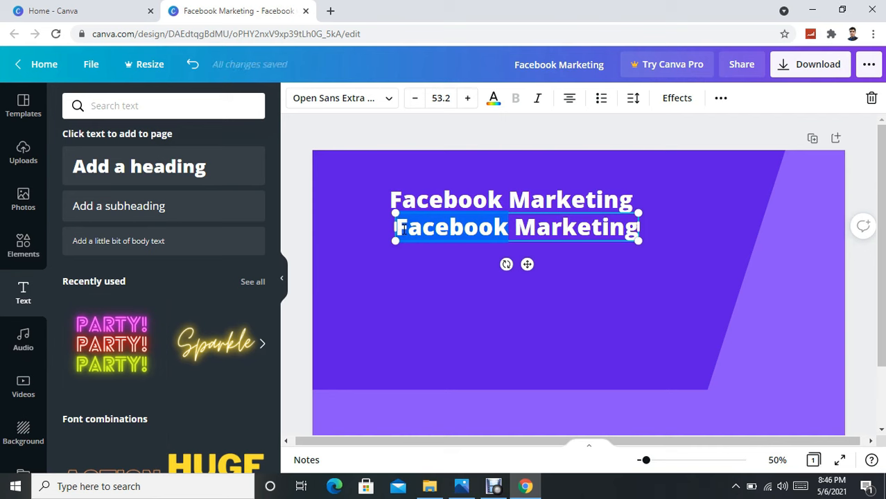
pyautogui.write('Fi')
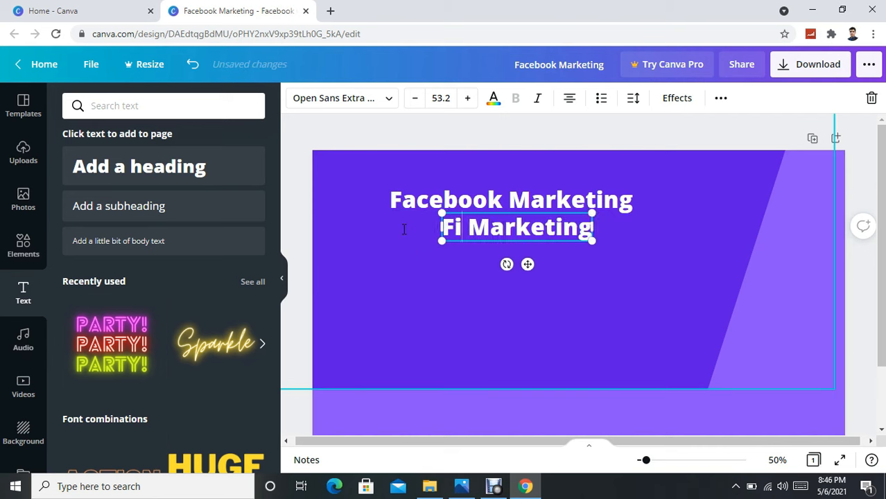
pyautogui.write('verr')
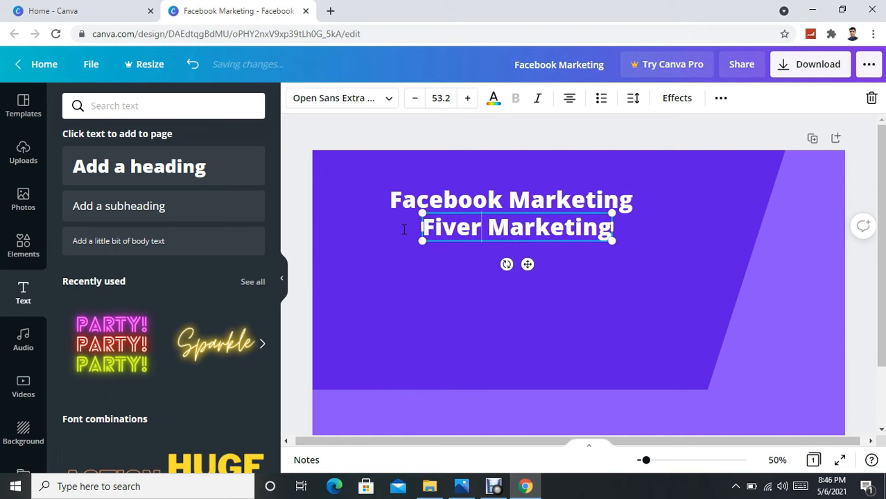
pyautogui.click(469, 284)
pyautogui.click(513, 230)
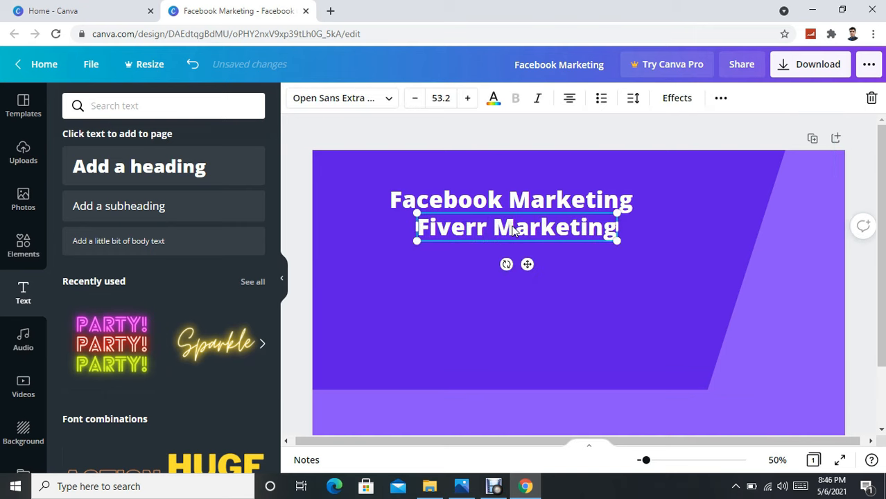
# Duplicate the Fiverr line below it and retype it as 'You Tube Marketing'.
pyautogui.hotkey('ctrl', 'd')
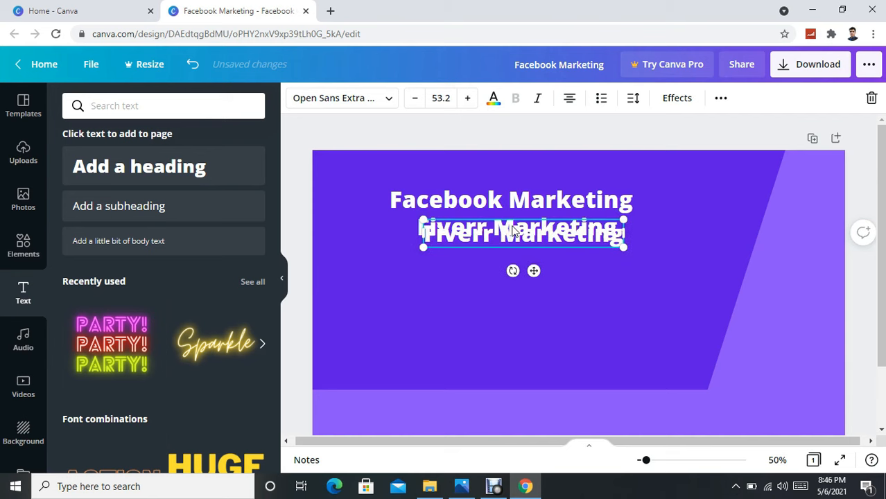
pyautogui.moveTo(513, 230); pyautogui.dragTo(495, 269)
pyautogui.click(493, 264)
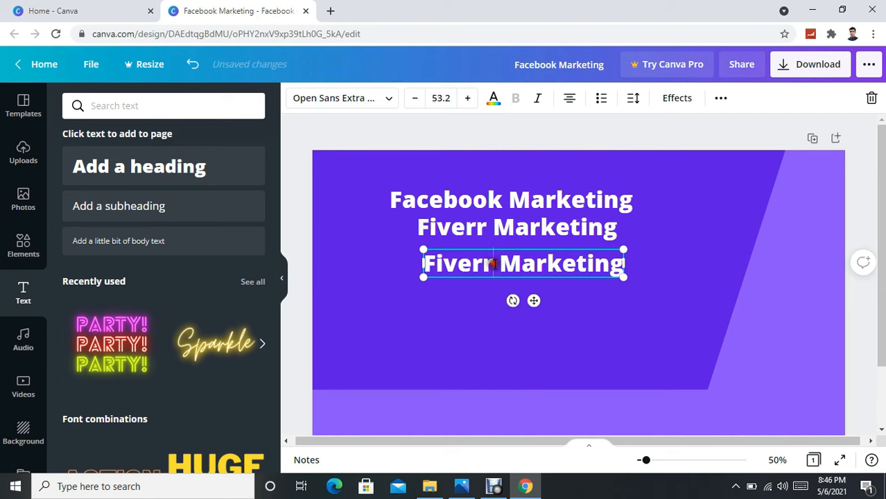
pyautogui.press('BackSpace')
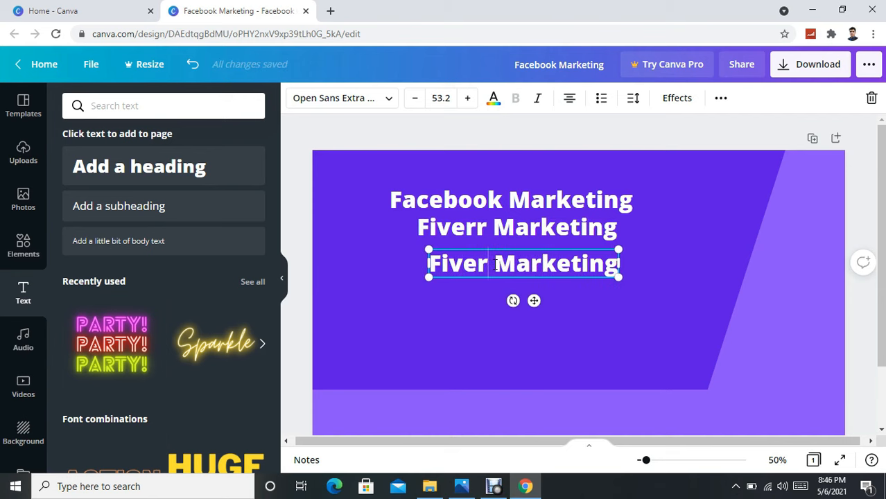
pyautogui.press('BackSpace')
pyautogui.press('BackSpace')
pyautogui.press('BackSpace')
pyautogui.press('BackSpace')
pyautogui.press('BackSpace')
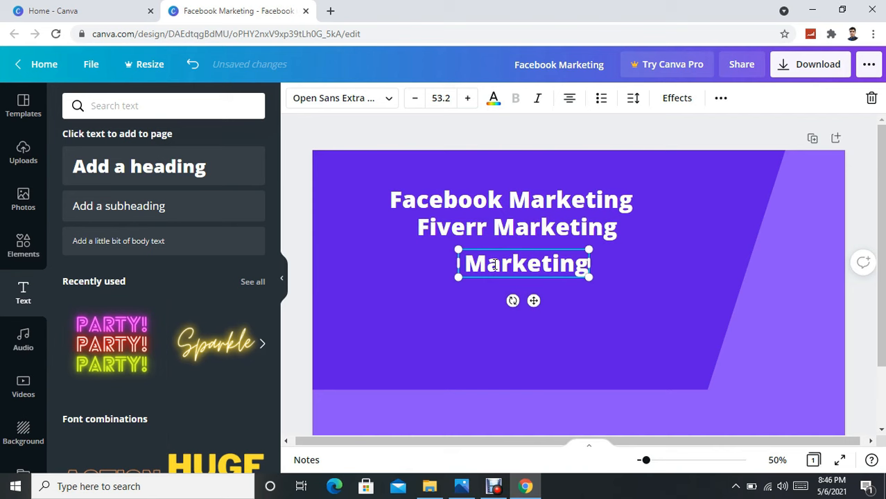
pyautogui.write('You')
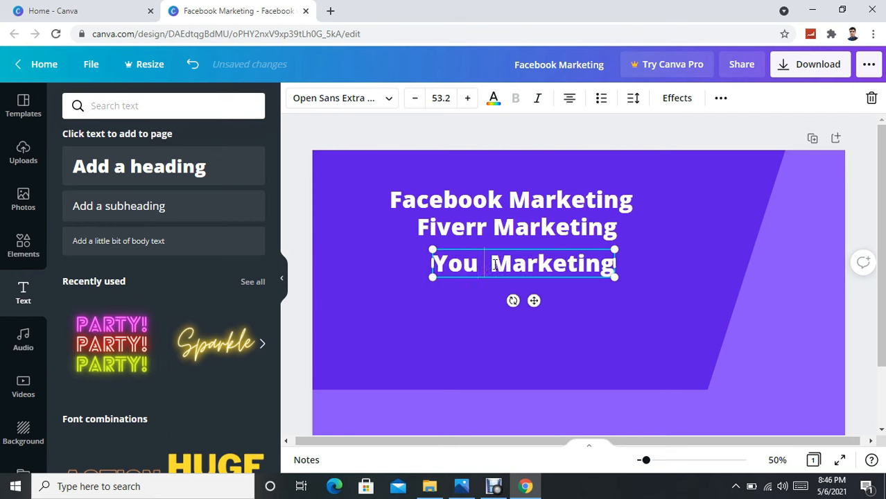
pyautogui.write(' Tu')
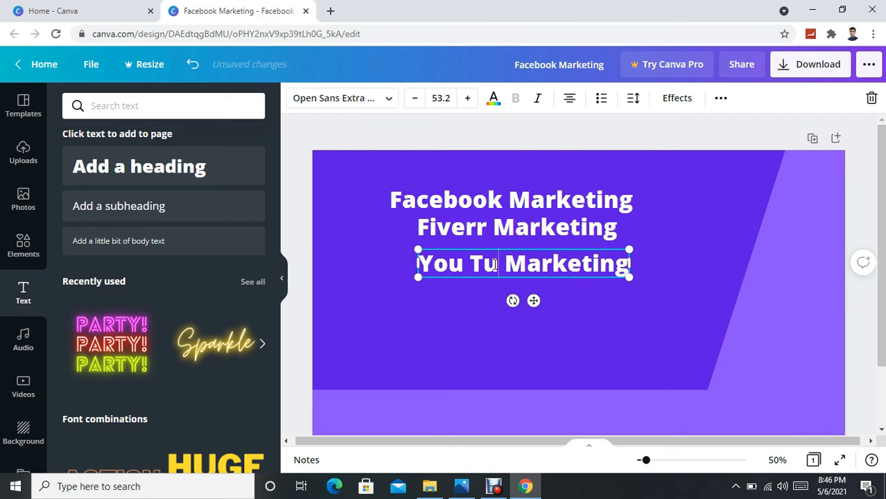
pyautogui.write('be')
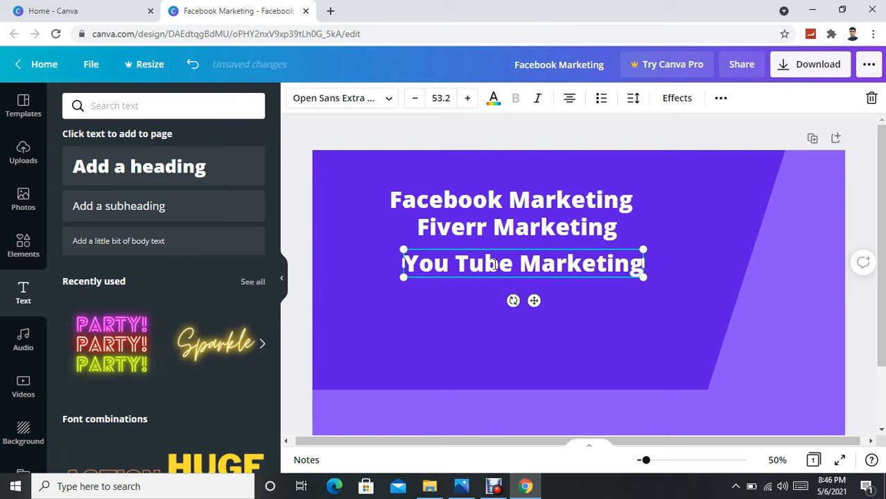
# Duplicate the You Tube Marketing line as a fourth line underneath.
pyautogui.click(476, 304)
pyautogui.click(491, 262)
pyautogui.hotkey('ctrl', 'd')
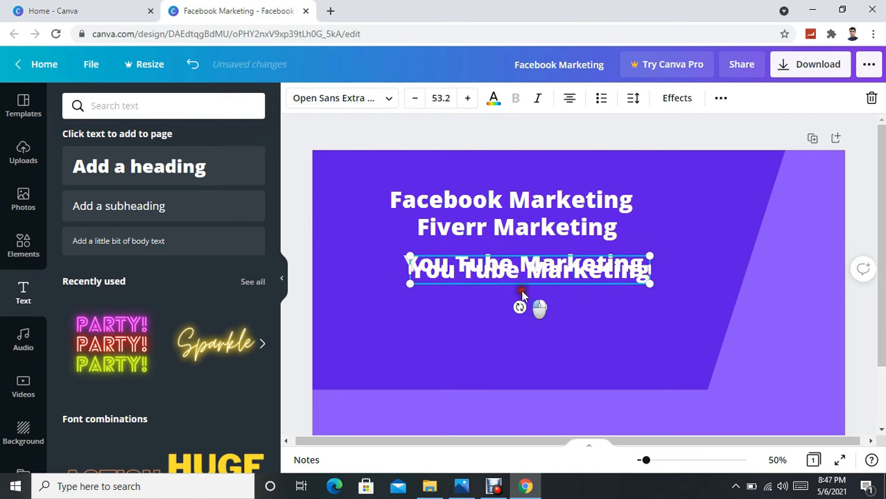
pyautogui.moveTo(539, 307); pyautogui.dragTo(539, 327)
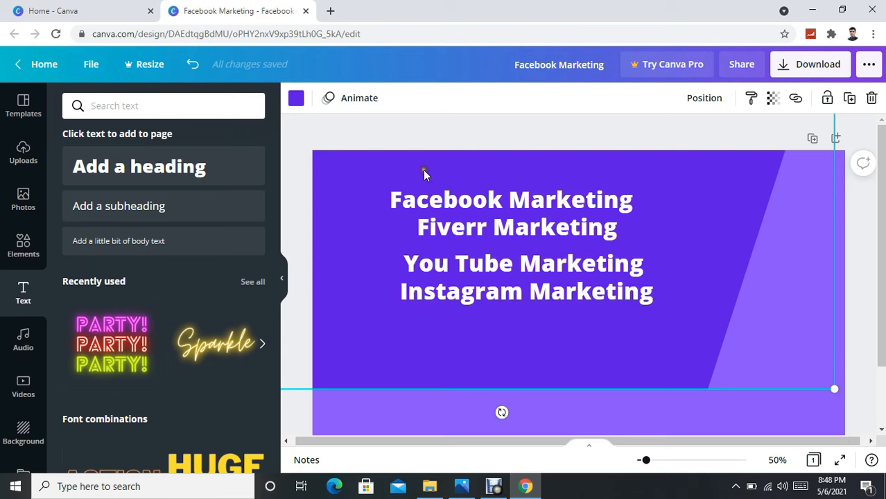
# Add the uploaded Facebook logo to the cover and shrink it.
pyautogui.click(23, 158)
pyautogui.scroll(-5, 173, 266)
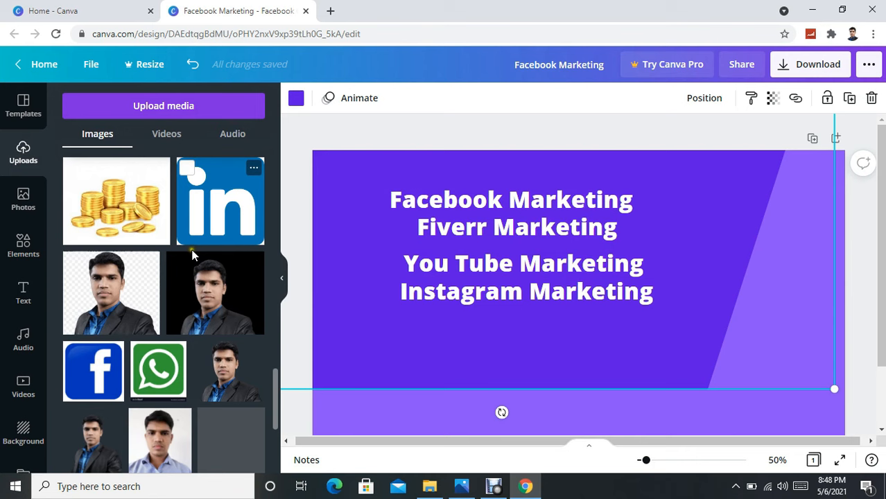
pyautogui.scroll(-1, 111, 323)
pyautogui.click(97, 305)
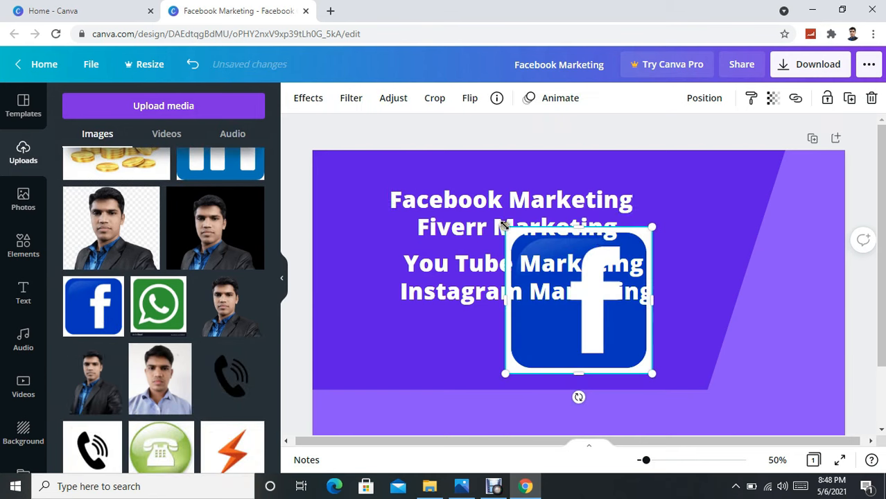
pyautogui.moveTo(558, 317); pyautogui.dragTo(364, 196)
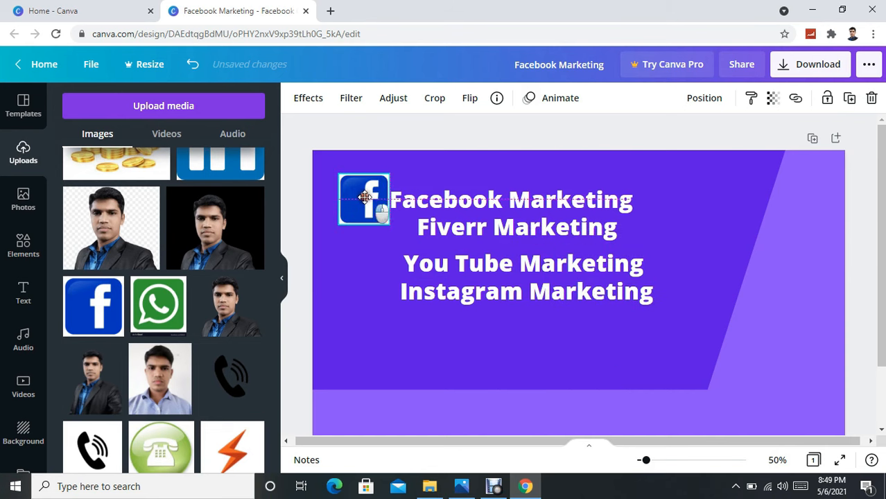
# Shift the Facebook Marketing line right and size the logo to about 99 × 99 beside it.
pyautogui.moveTo(470, 201); pyautogui.dragTo(550, 200)
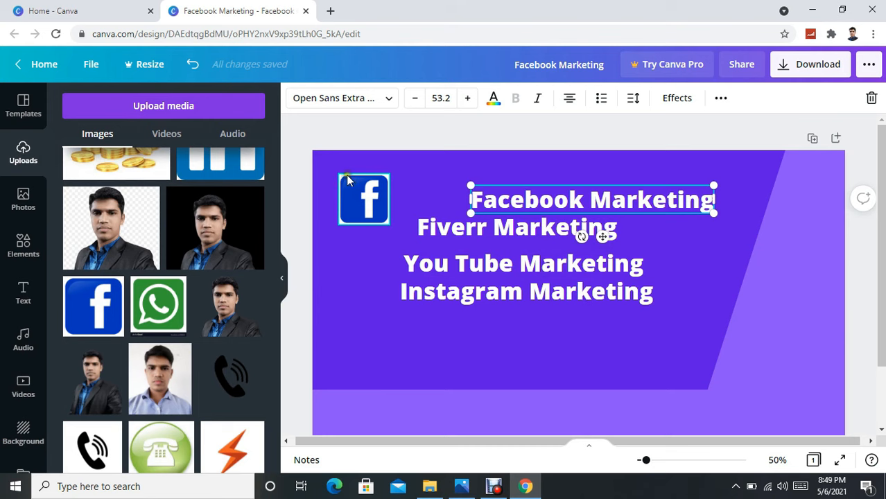
pyautogui.click(345, 180)
pyautogui.click(339, 173)
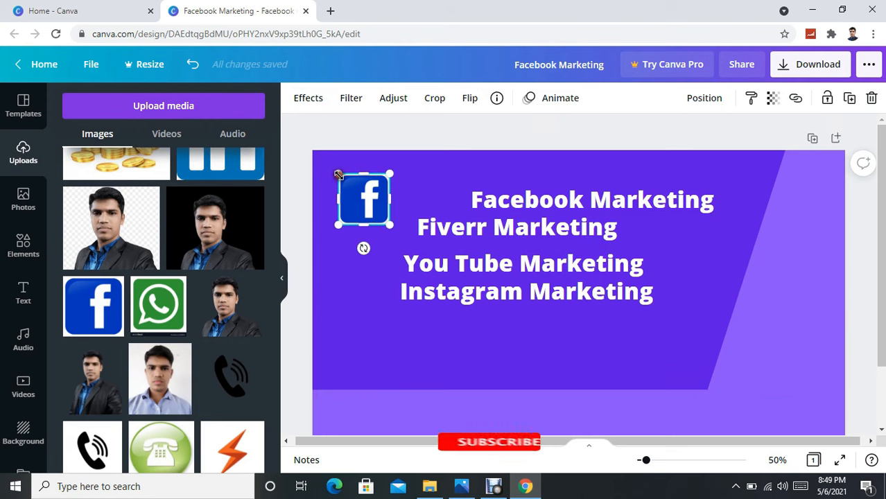
pyautogui.moveTo(344, 177); pyautogui.dragTo(452, 195)
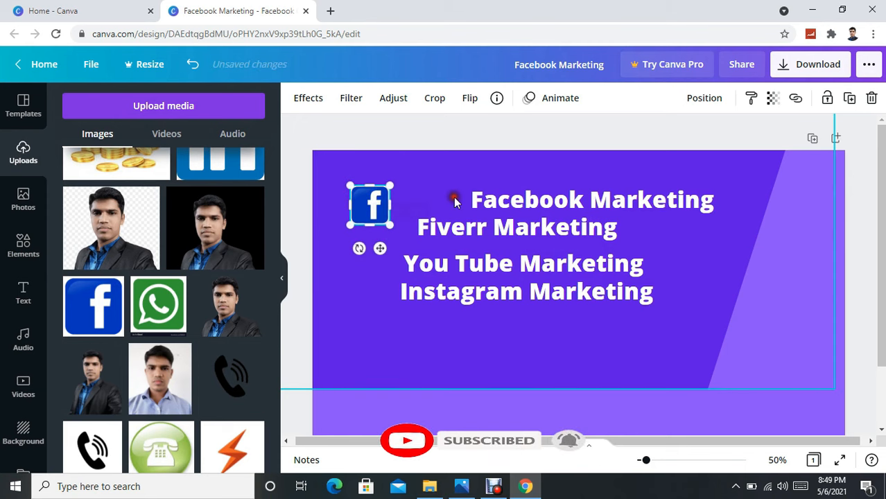
pyautogui.click(390, 211)
pyautogui.click(371, 208)
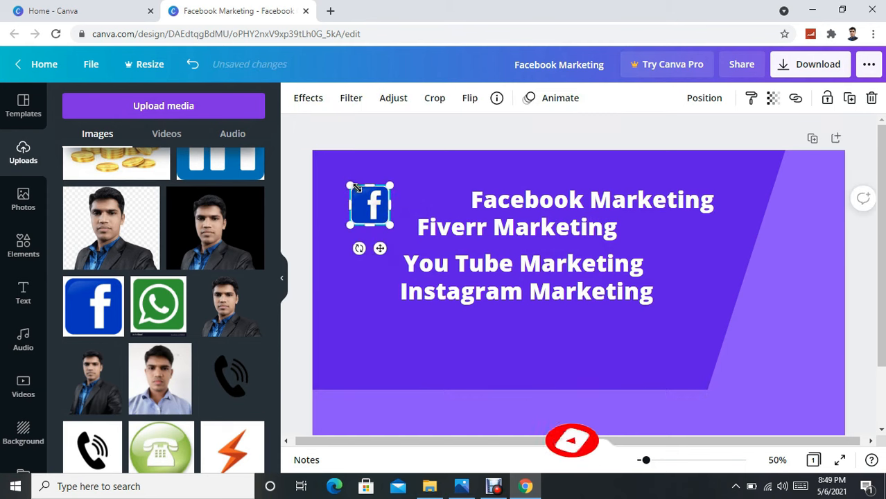
pyautogui.moveTo(356, 192); pyautogui.dragTo(359, 194)
# Add the uploaded fiverr logo at about 99 × 98 under the Facebook logo.
pyautogui.click(350, 269)
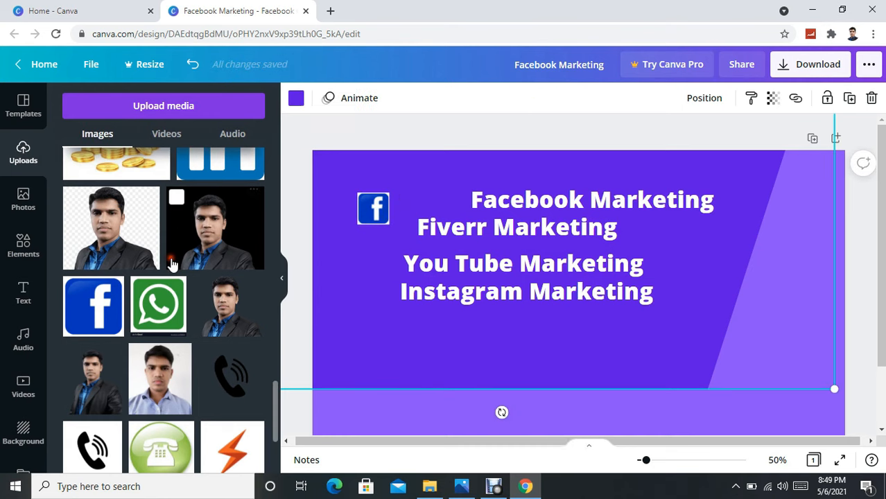
pyautogui.scroll(-3, 172, 263)
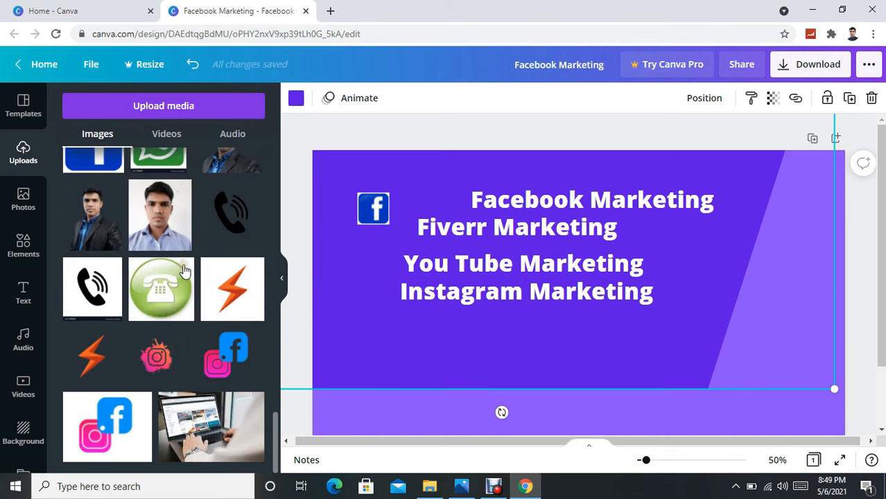
pyautogui.scroll(10, 185, 269)
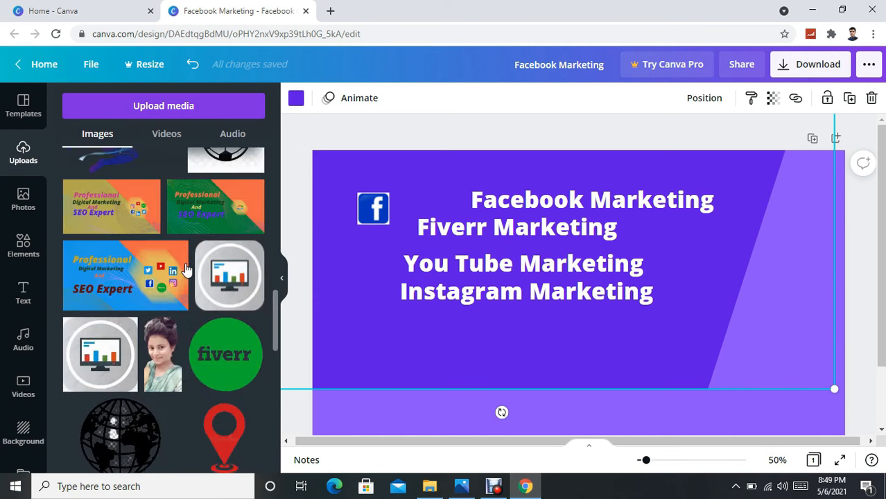
pyautogui.scroll(-1, 226, 306)
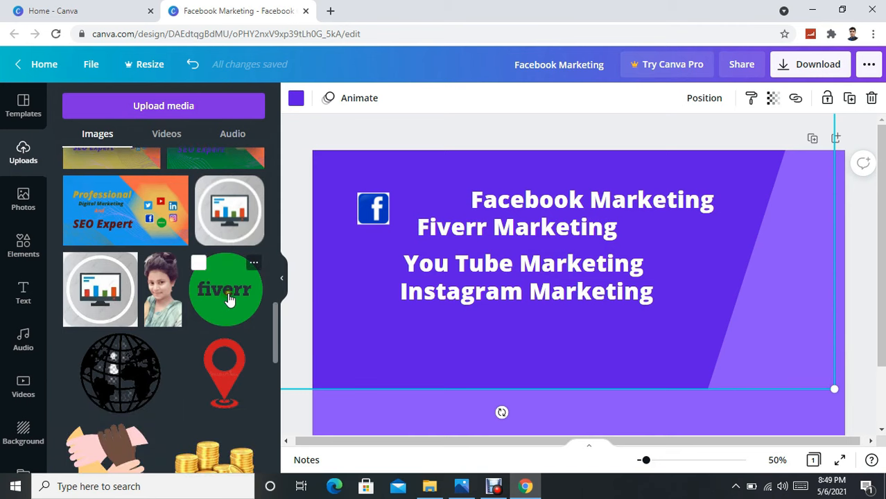
pyautogui.click(228, 297)
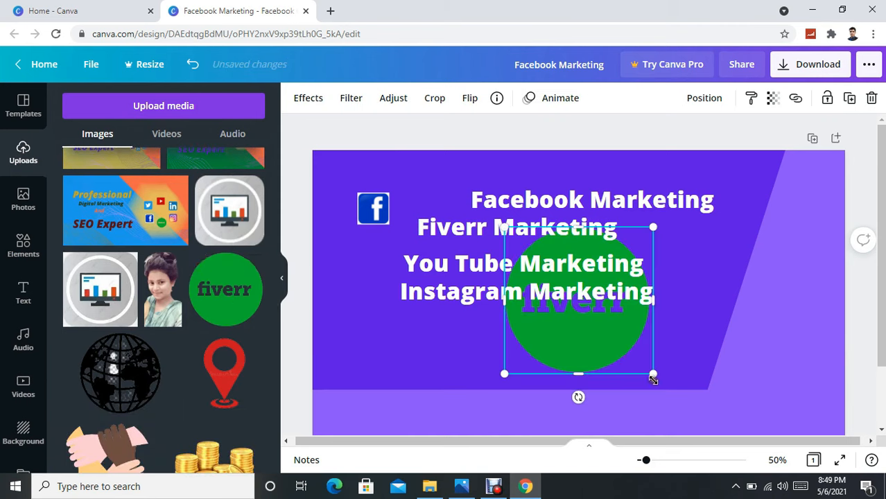
pyautogui.moveTo(497, 226); pyautogui.dragTo(390, 253)
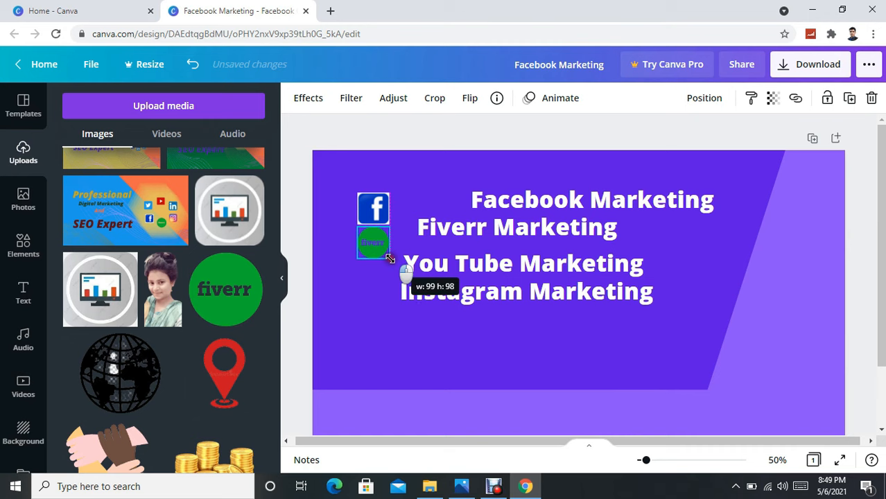
pyautogui.click(358, 303)
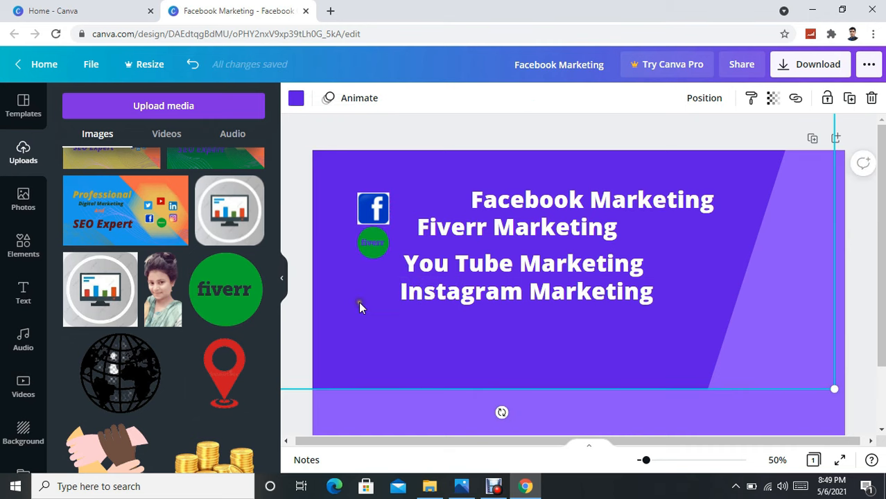
# Open the Photos library and start searching stock photos for 'you'.
pyautogui.scroll(-2, 119, 276)
pyautogui.scroll(4, 119, 276)
pyautogui.scroll(3, 122, 277)
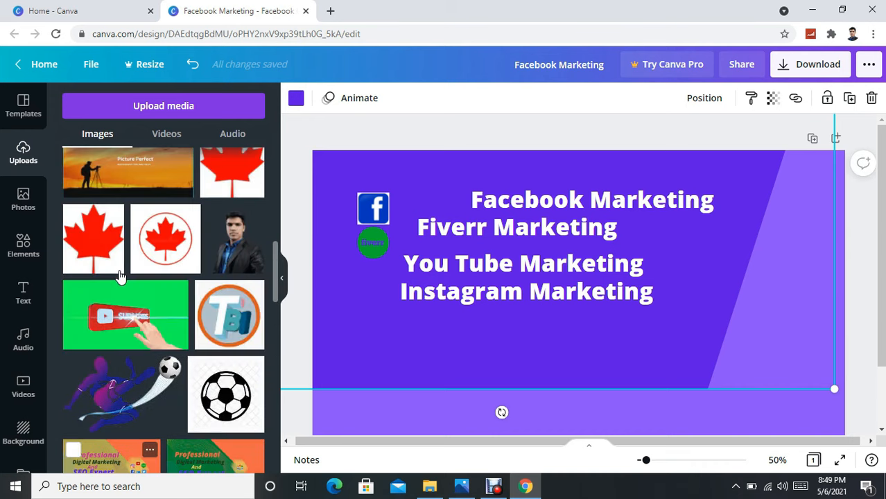
pyautogui.scroll(1, 166, 263)
pyautogui.scroll(6, 201, 253)
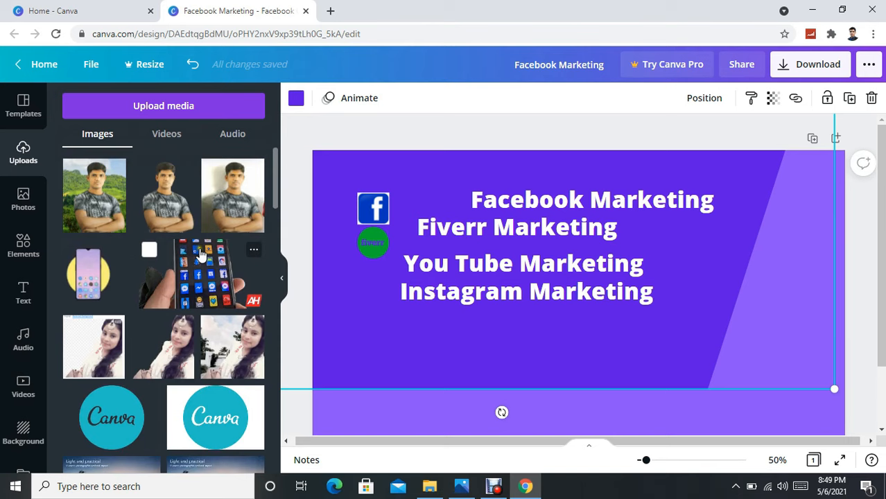
pyautogui.click(32, 198)
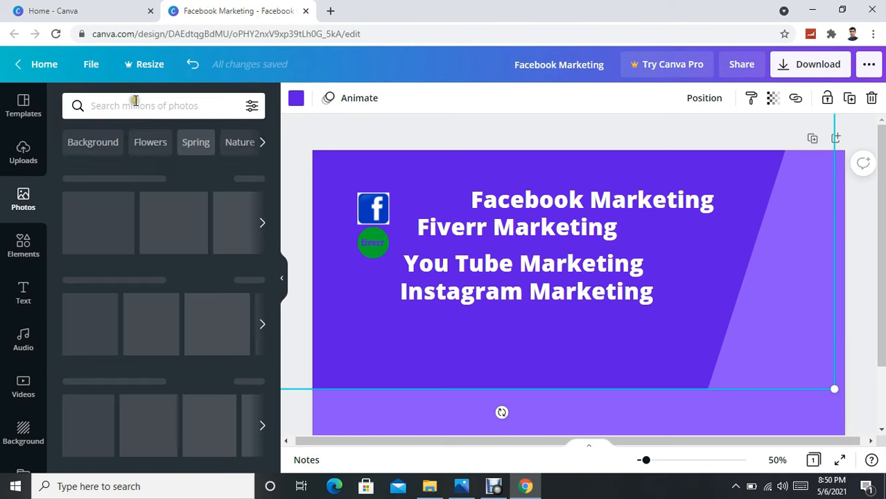
pyautogui.click(184, 111)
pyautogui.write('y')
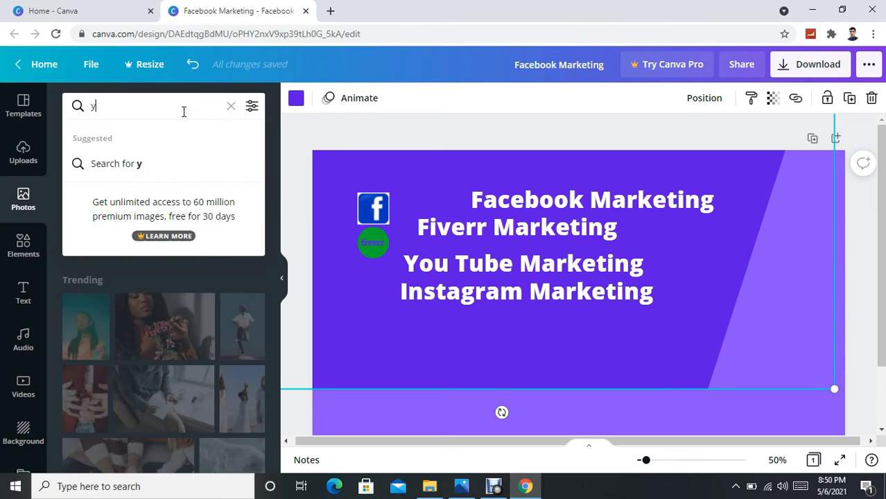
pyautogui.write('ou')
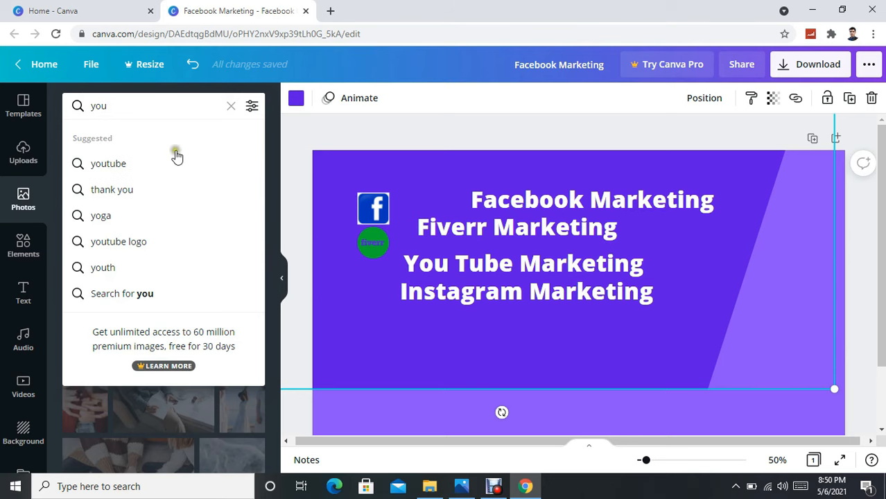
# Add a YouTube logo, shrink it beside 'You Tube Marketing', and place the Instagram logo below.
pyautogui.click(139, 243)
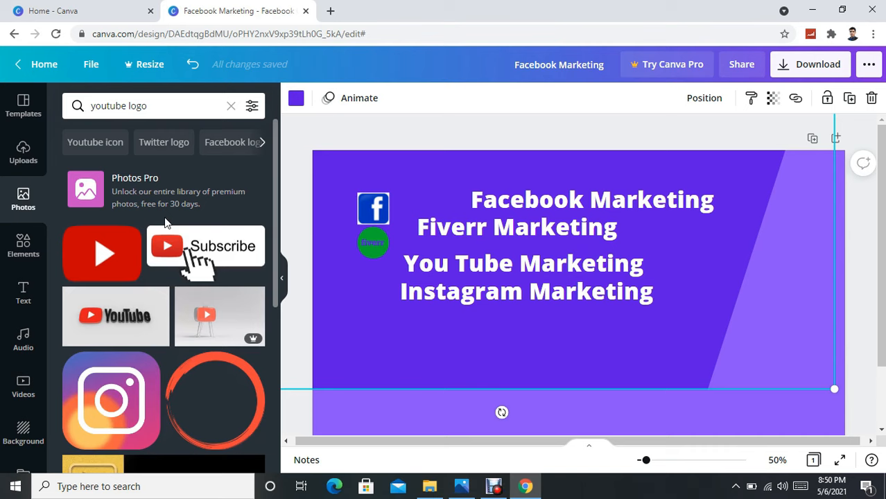
pyautogui.moveTo(104, 257)
pyautogui.click(102, 258)
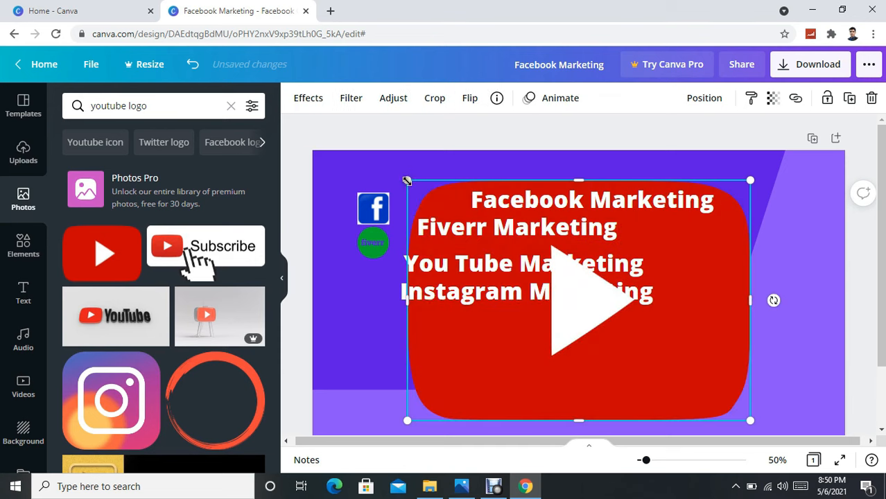
pyautogui.moveTo(407, 181); pyautogui.dragTo(691, 418)
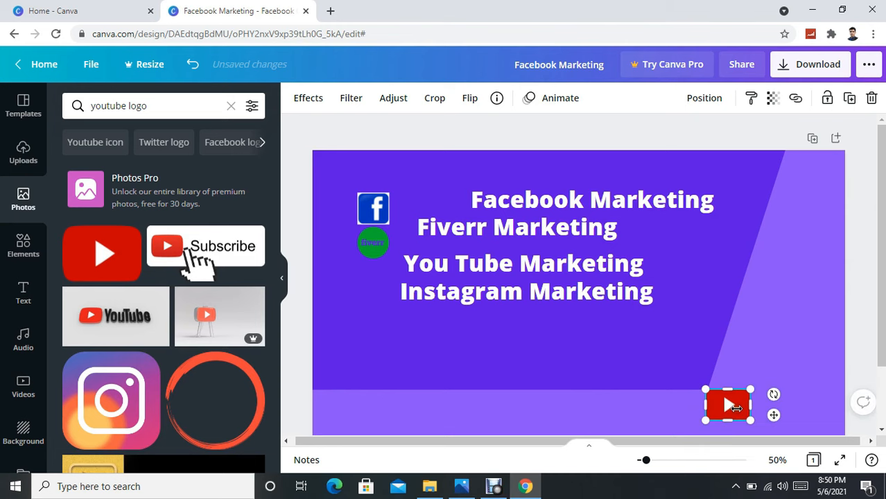
pyautogui.moveTo(736, 407); pyautogui.dragTo(383, 278)
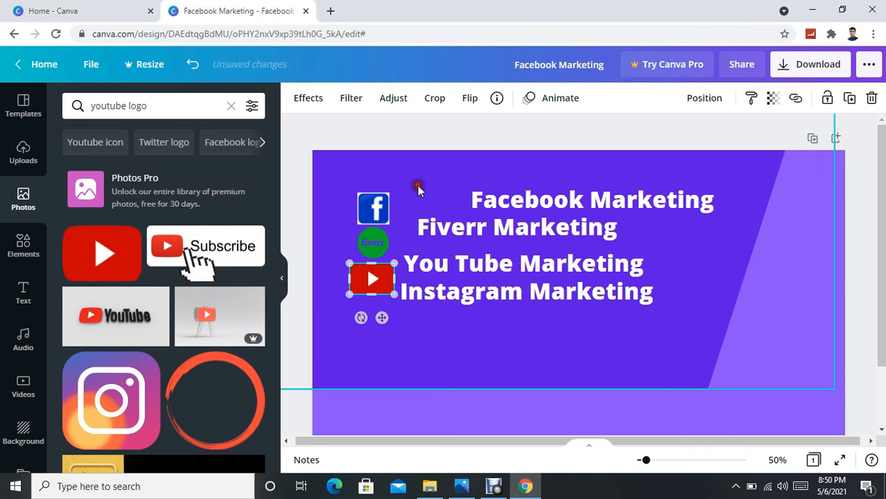
pyautogui.click(355, 268)
pyautogui.moveTo(358, 269); pyautogui.dragTo(371, 276)
pyautogui.moveTo(679, 401); pyautogui.dragTo(386, 322)
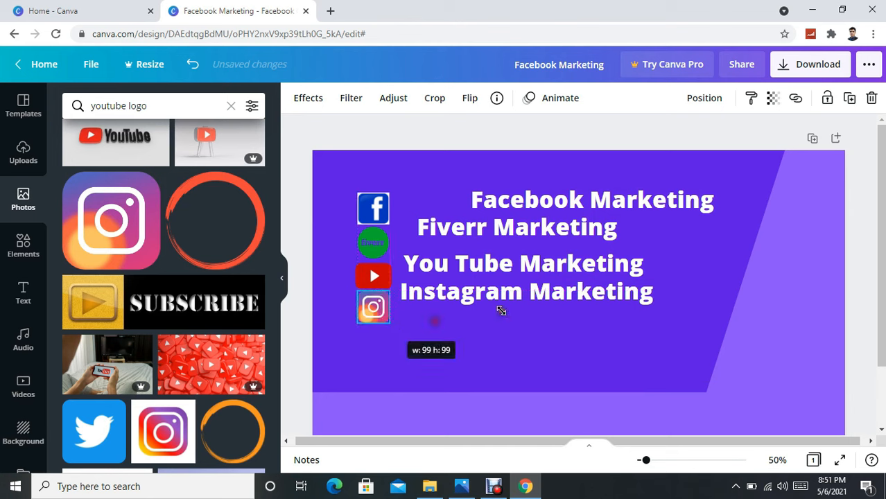
# Move 'Instagram Marketing' down beside the Instagram logo.
pyautogui.click(510, 295)
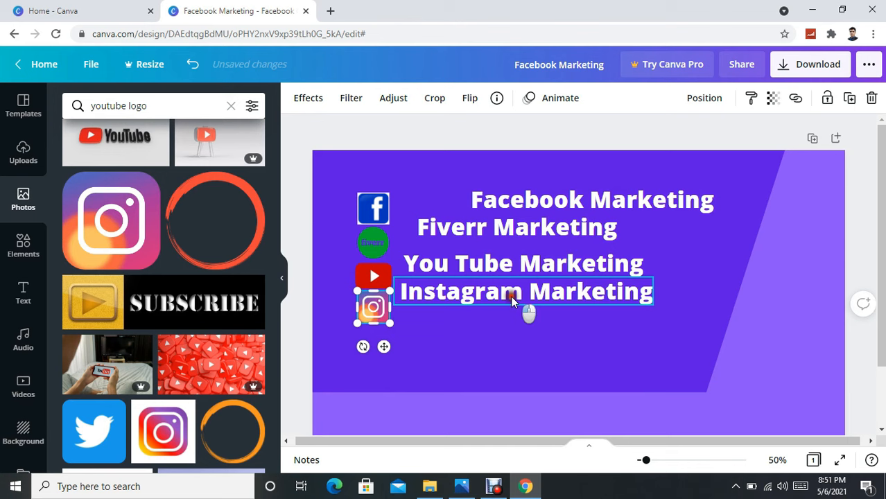
pyautogui.moveTo(511, 294); pyautogui.dragTo(510, 310)
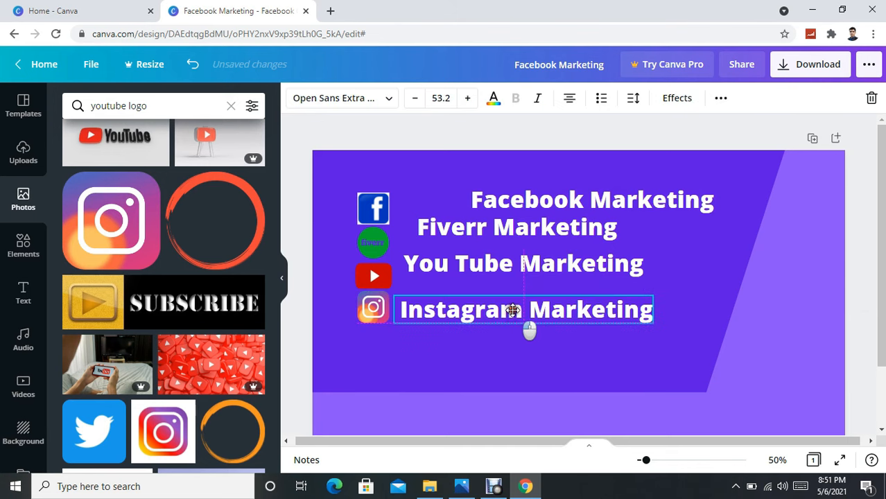
pyautogui.click(492, 350)
# Duplicate 'Instagram Marketing' below it and change the copy to 'Twitter Marketing'.
pyautogui.click(517, 312)
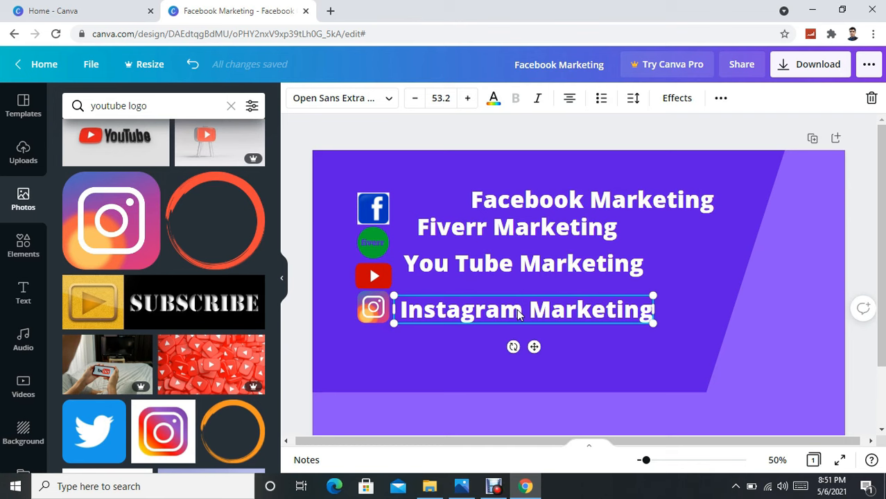
pyautogui.hotkey('ctrl', 'd')
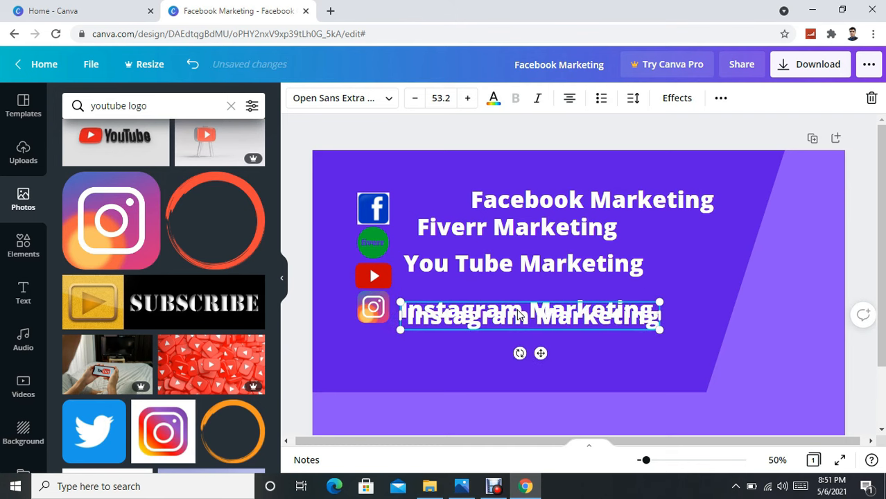
pyautogui.moveTo(528, 317); pyautogui.dragTo(523, 338)
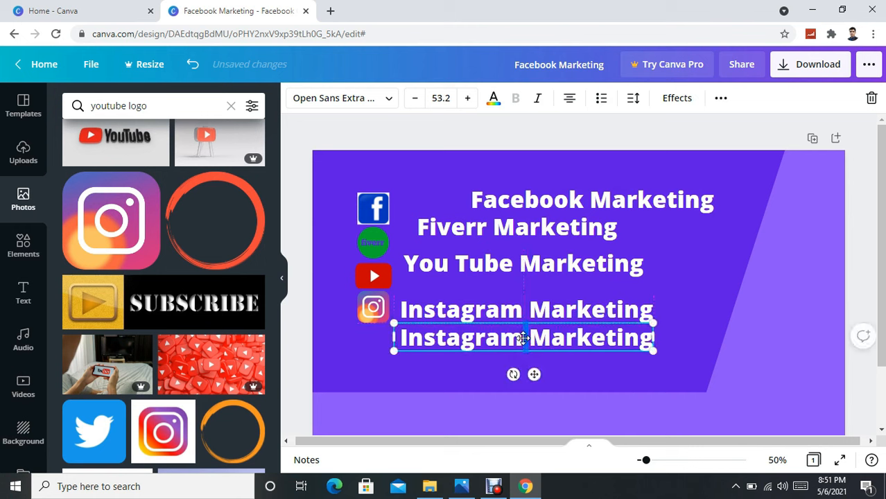
pyautogui.click(521, 339)
pyautogui.press('BackSpace')
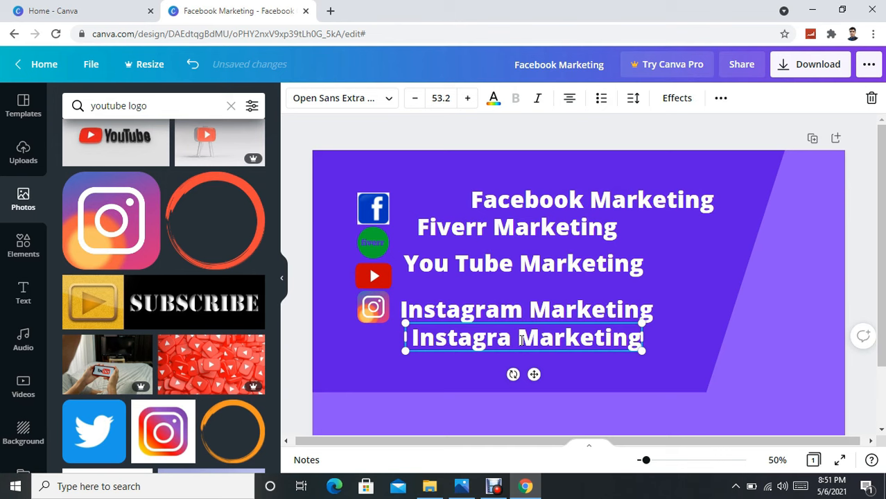
pyautogui.hotkey('ctrl', 'BackSpace')
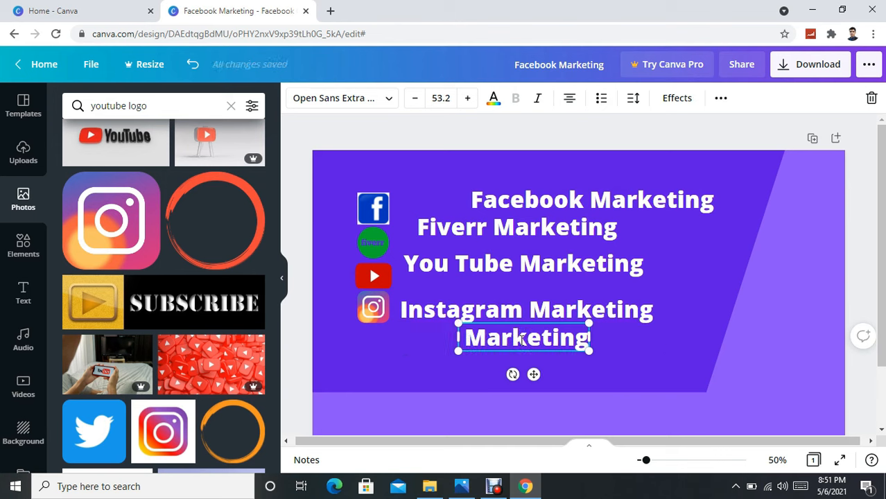
pyautogui.write('T ')
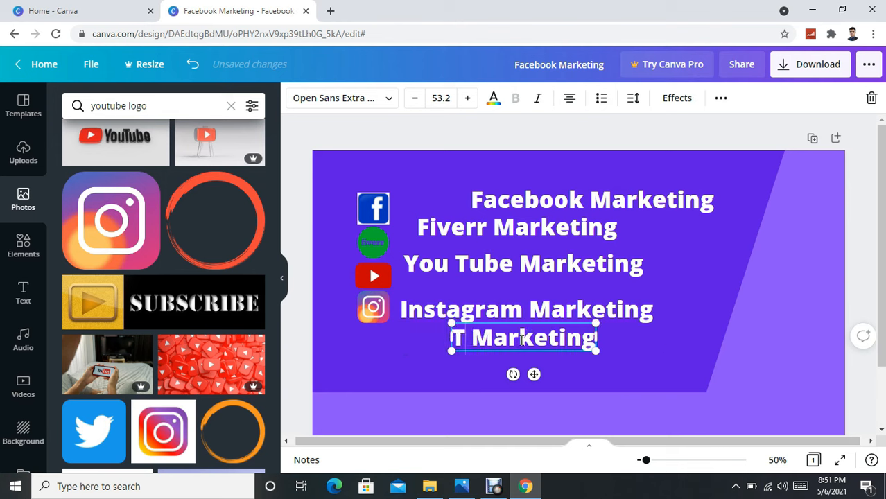
pyautogui.write('wi')
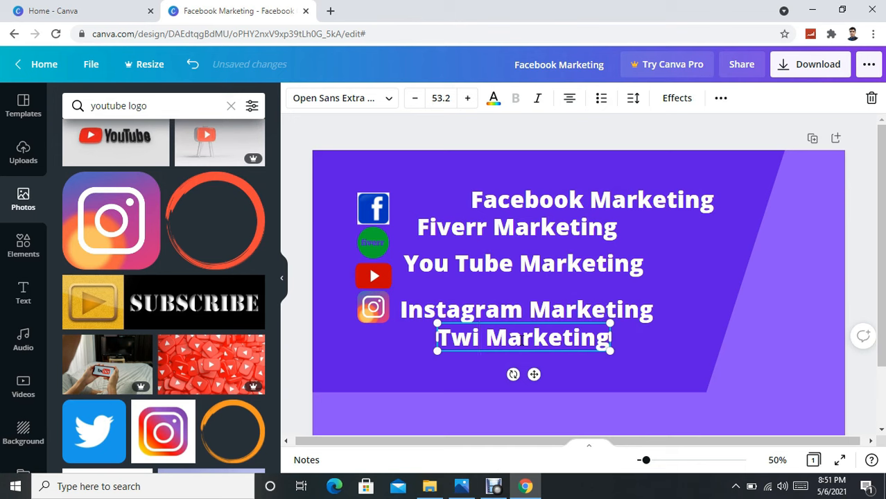
pyautogui.write('t')
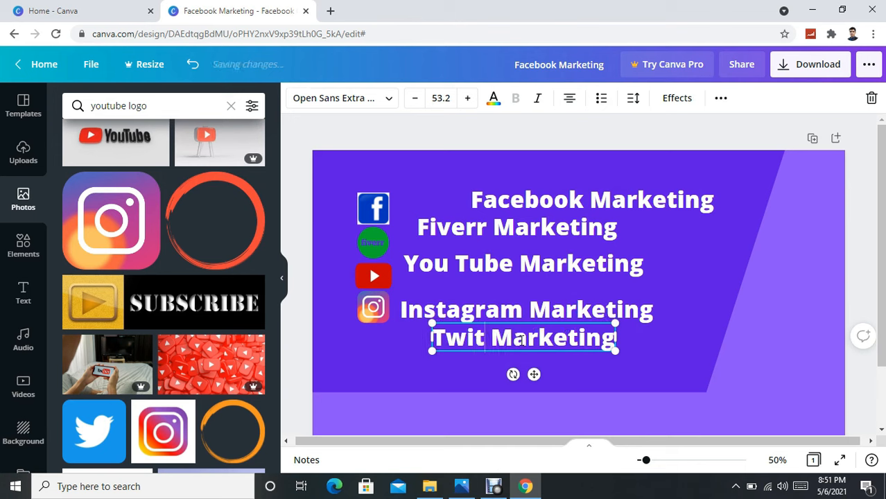
pyautogui.write('ter')
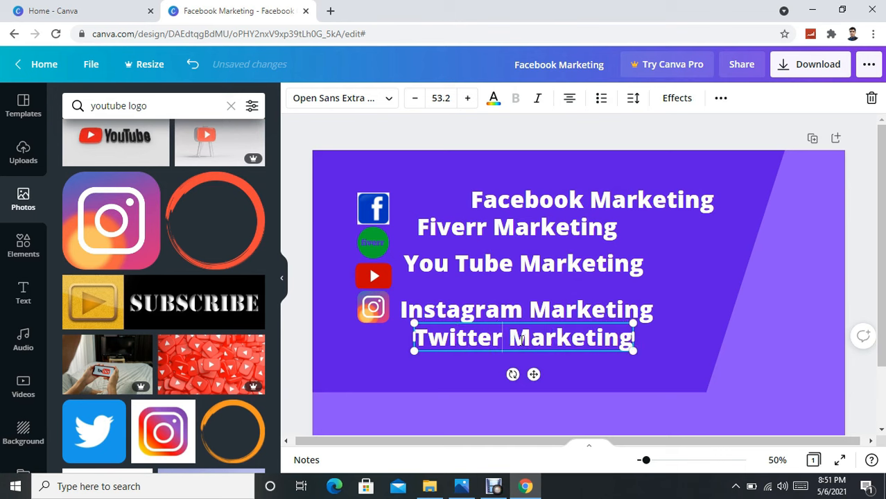
# Lower the 'Twitter Marketing' line slightly.
pyautogui.click(466, 375)
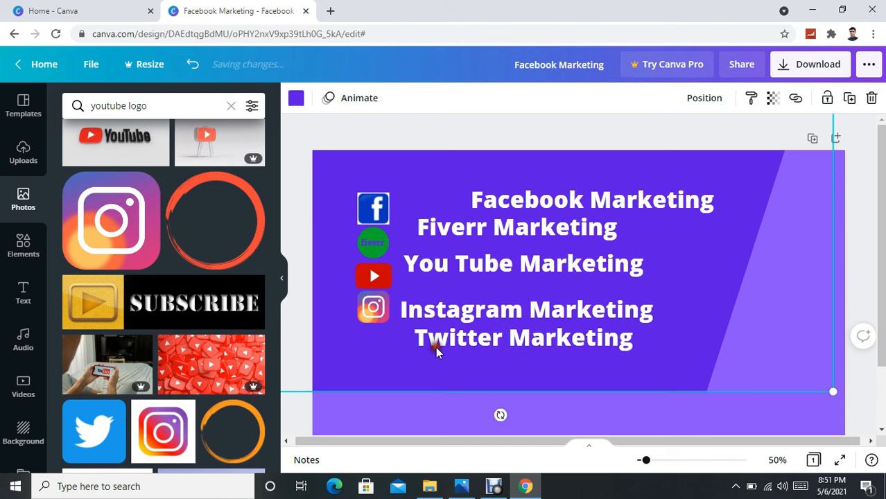
pyautogui.moveTo(495, 338); pyautogui.dragTo(494, 342)
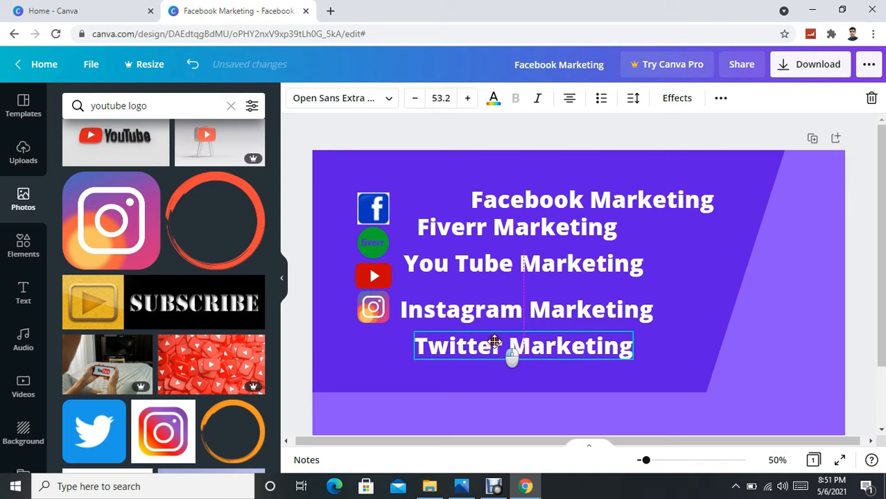
pyautogui.scroll(-3, 198, 334)
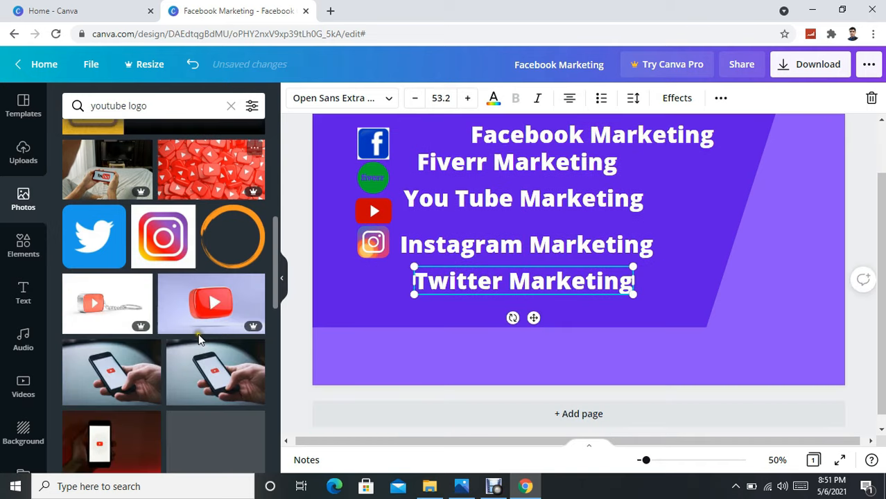
pyautogui.scroll(3, 198, 333)
# Add the Twitter bird image, shrink it to about 90×90, and place it under the Instagram logo.
pyautogui.click(94, 428)
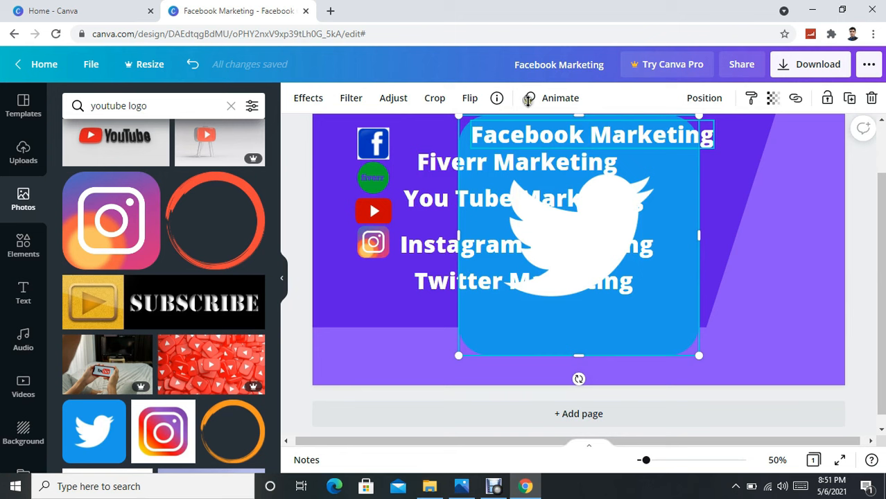
pyautogui.moveTo(576, 282); pyautogui.dragTo(383, 284)
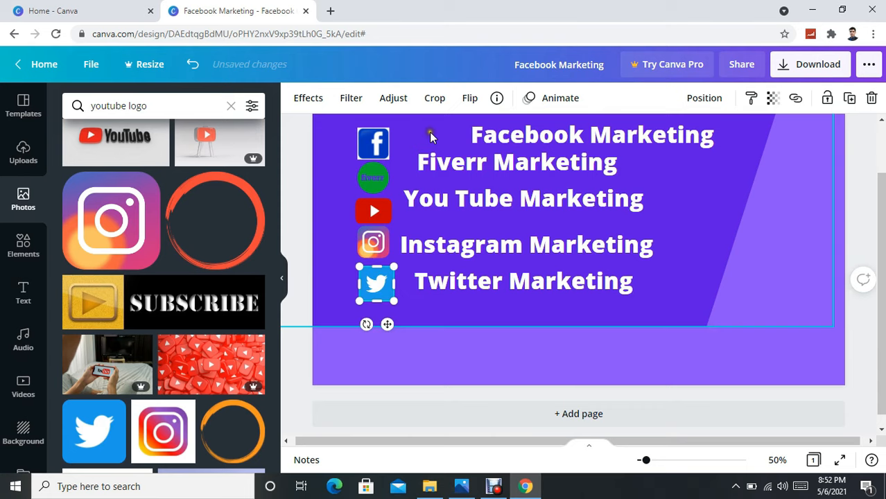
pyautogui.scroll(1, 429, 132)
pyautogui.moveTo(368, 339)
pyautogui.mouseDown()
pyautogui.moveTo(355, 326)
pyautogui.moveTo(370, 339)
pyautogui.mouseUp()
pyautogui.click(382, 355)
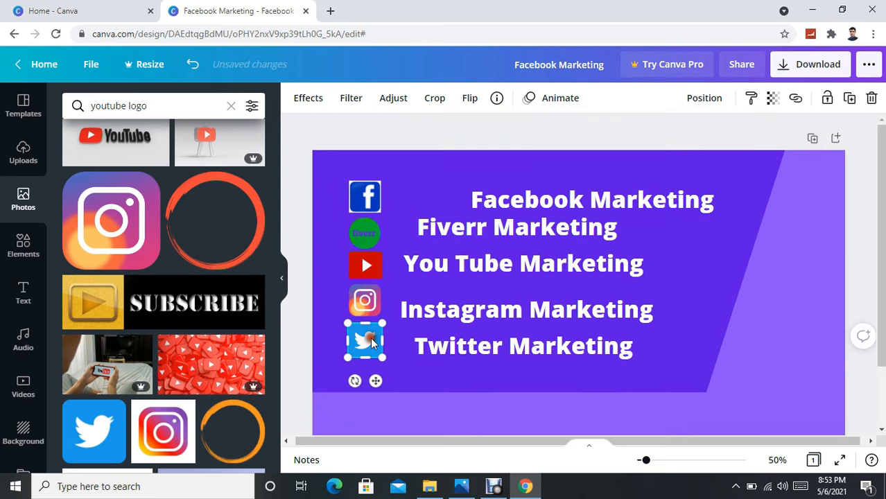
pyautogui.moveTo(381, 355); pyautogui.dragTo(401, 338)
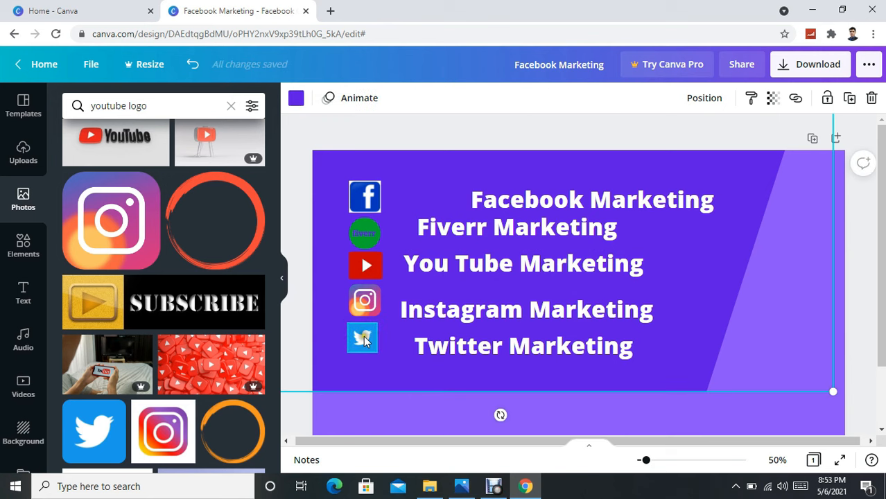
# Slide the Facebook, Fiverr, You Tube, Instagram and Twitter Marketing lines left beside their logos.
pyautogui.click(363, 337)
pyautogui.moveTo(363, 337); pyautogui.dragTo(365, 337)
pyautogui.moveTo(553, 200); pyautogui.dragTo(480, 201)
pyautogui.moveTo(545, 230); pyautogui.dragTo(524, 233)
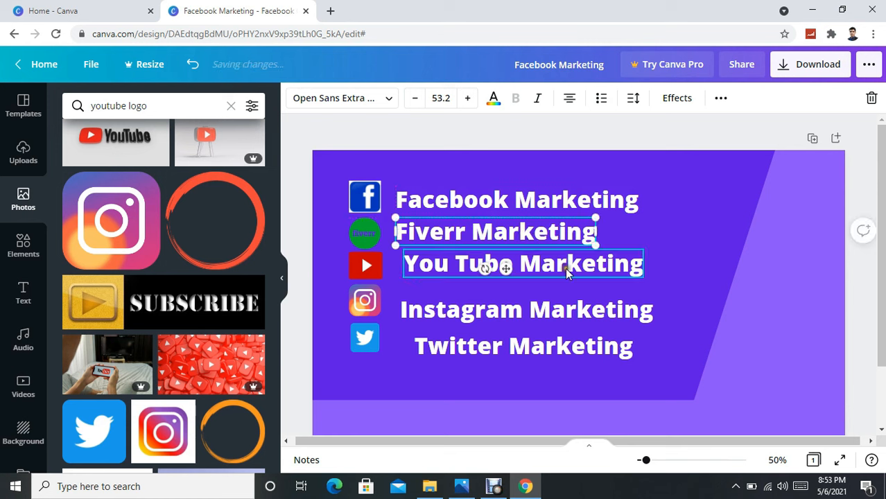
pyautogui.moveTo(556, 268); pyautogui.dragTo(547, 267)
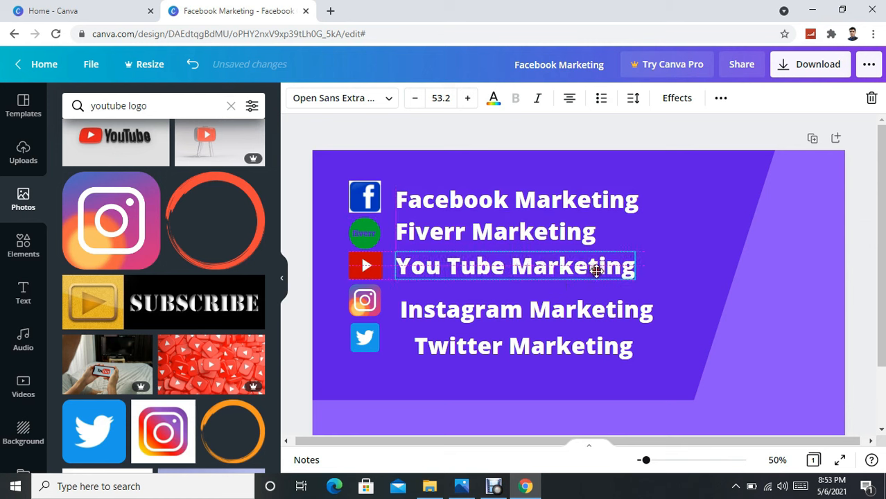
pyautogui.moveTo(561, 325); pyautogui.dragTo(546, 297)
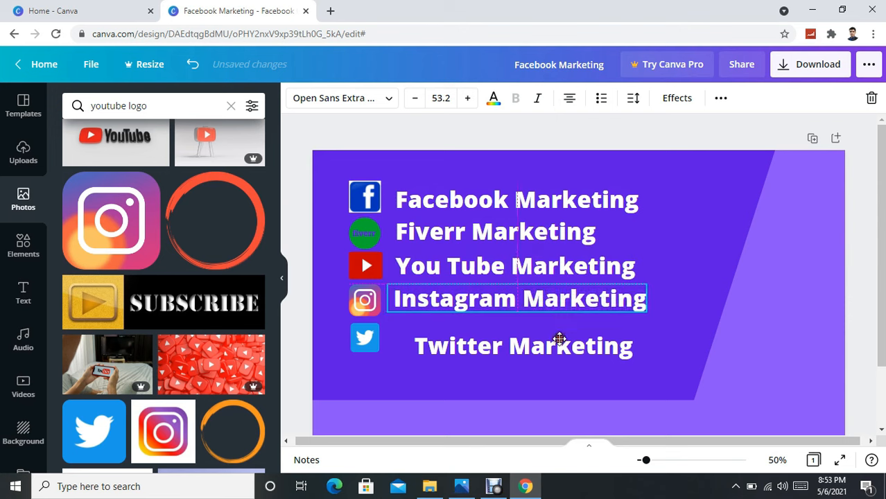
pyautogui.moveTo(555, 353); pyautogui.dragTo(536, 340)
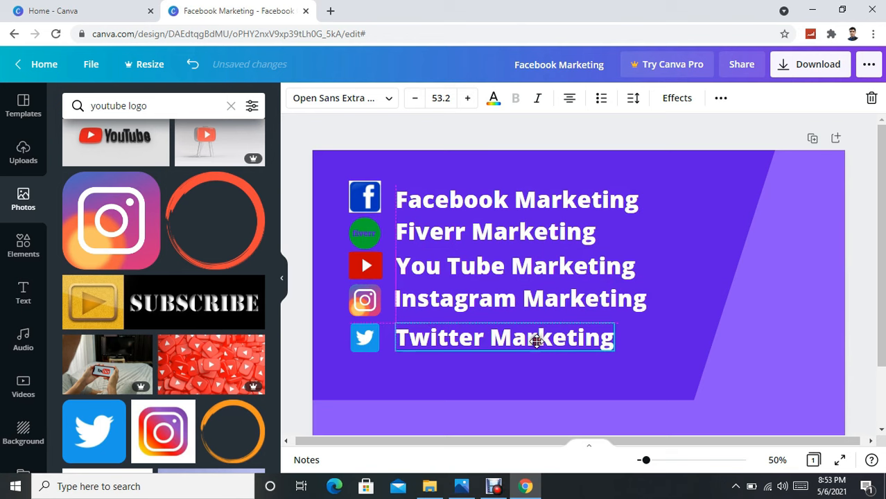
pyautogui.click(654, 233)
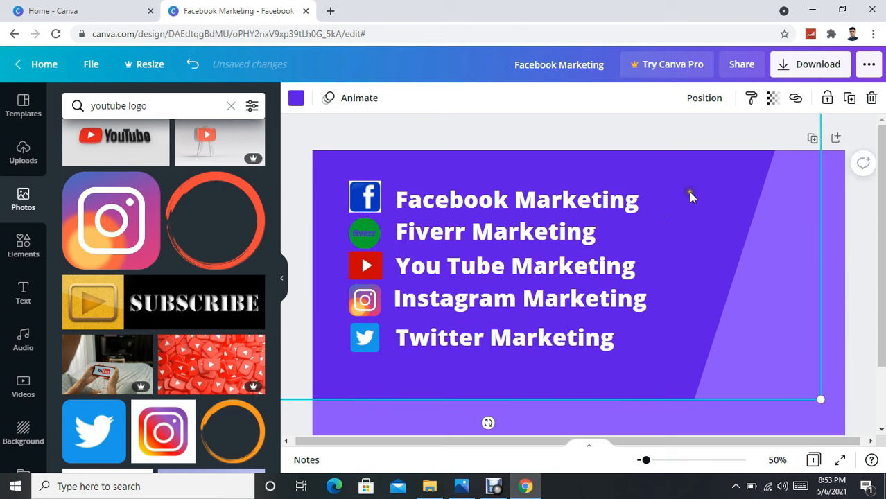
# Color the word 'Facebook' in the first line yellow.
pyautogui.click(514, 199)
pyautogui.click(514, 199)
pyautogui.moveTo(510, 200); pyautogui.dragTo(396, 201)
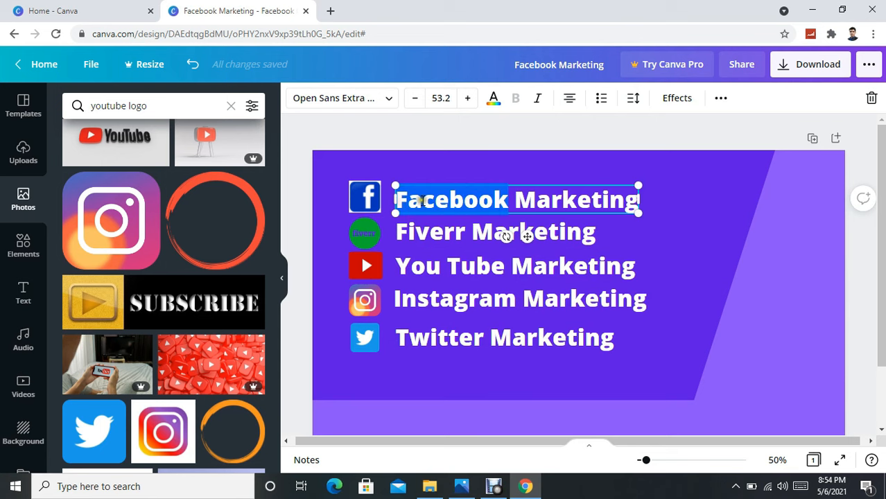
pyautogui.click(493, 99)
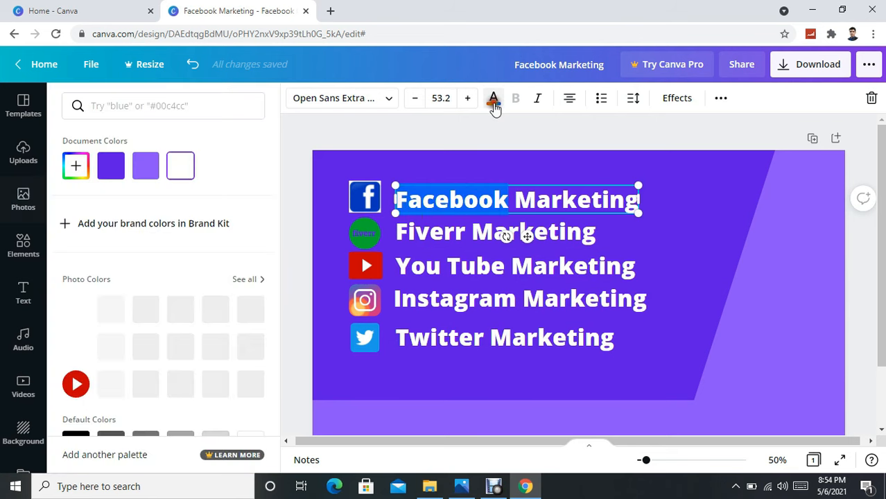
pyautogui.scroll(-1, 212, 267)
pyautogui.scroll(-3, 213, 272)
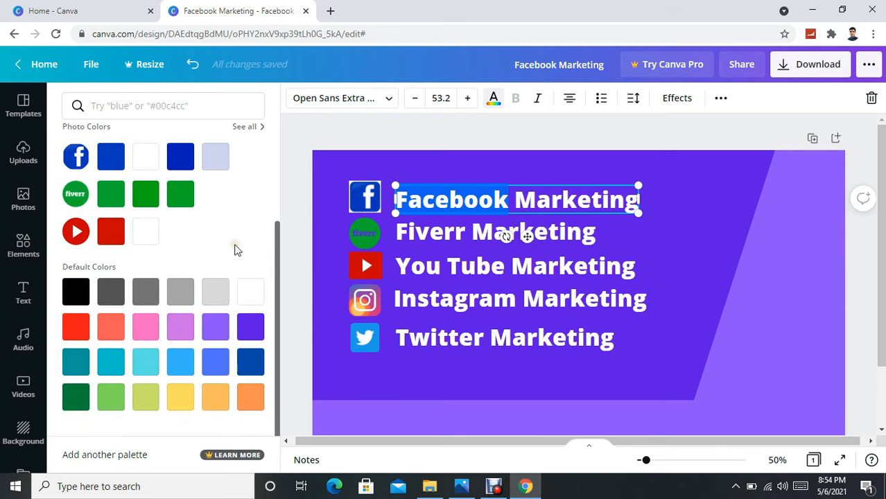
pyautogui.click(235, 251)
pyautogui.click(180, 396)
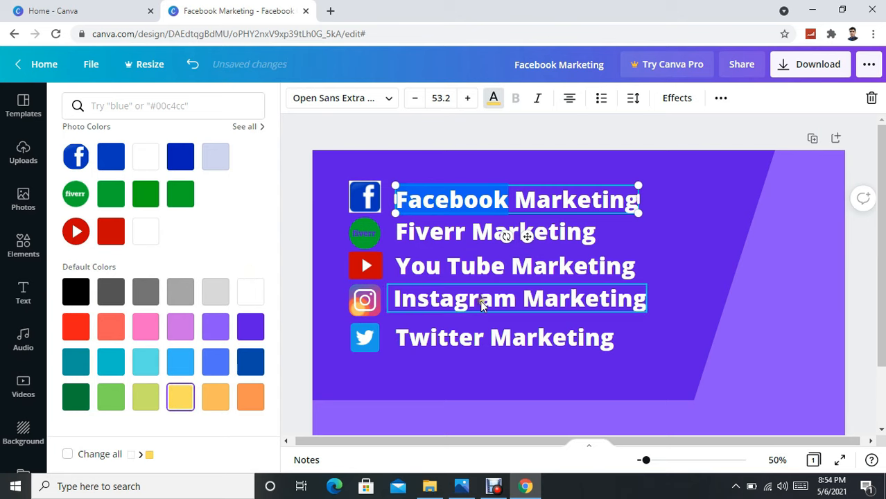
pyautogui.click(697, 220)
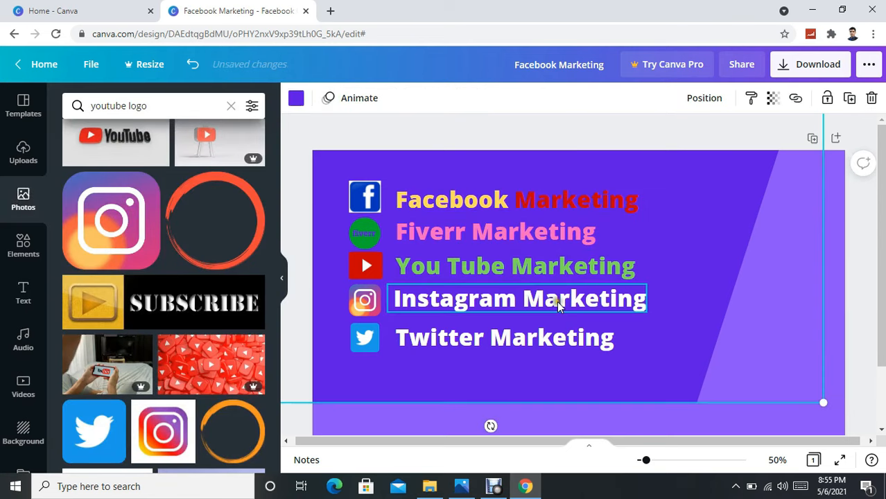
# Make the 'Instagram Marketing' line red.
pyautogui.click(555, 304)
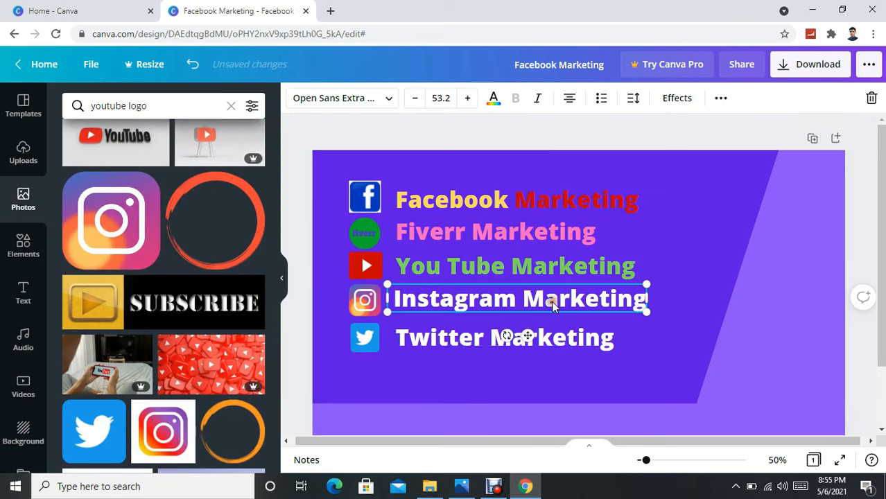
pyautogui.click(493, 100)
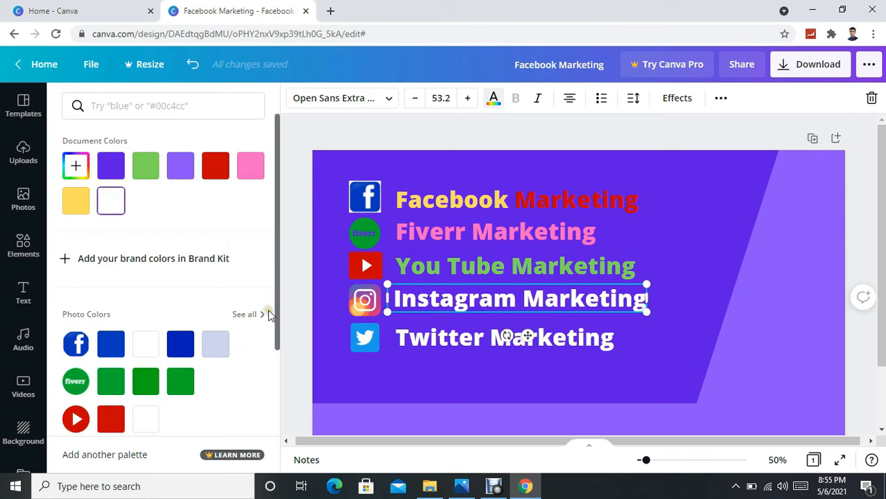
pyautogui.scroll(-3, 174, 346)
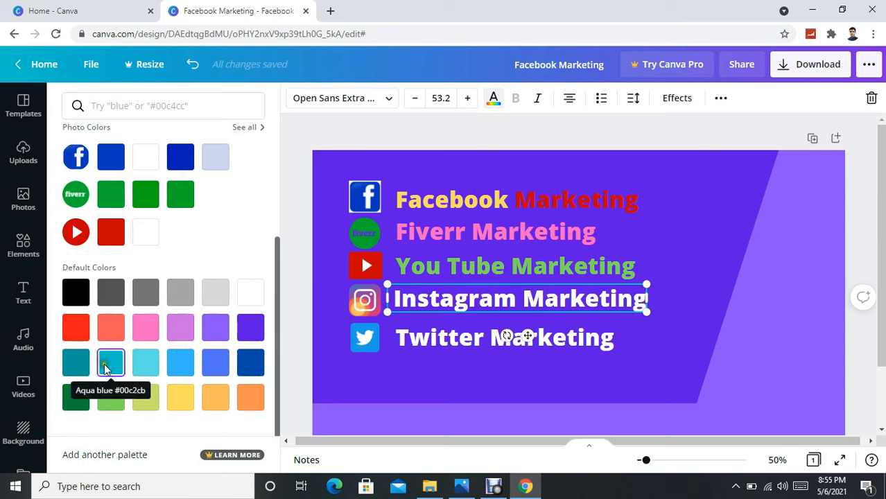
pyautogui.click(76, 328)
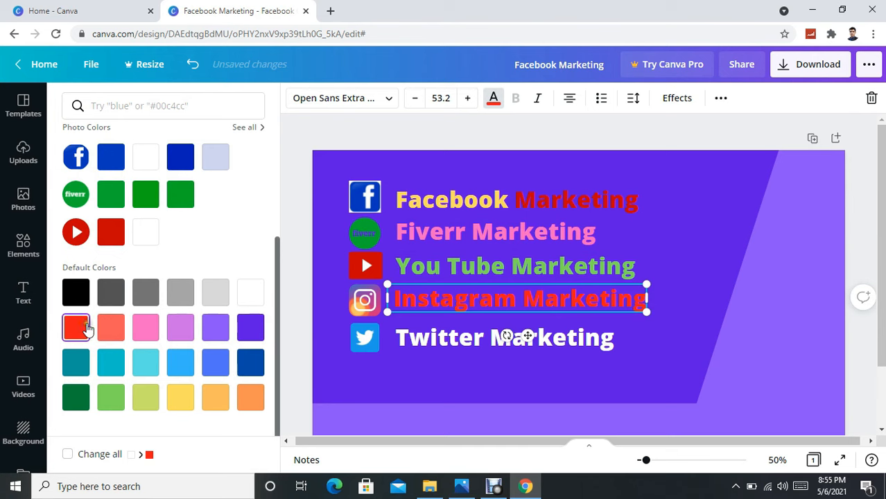
pyautogui.click(678, 236)
# Check the 'Twitter Marketing' line, then bring up the uploaded images.
pyautogui.click(534, 339)
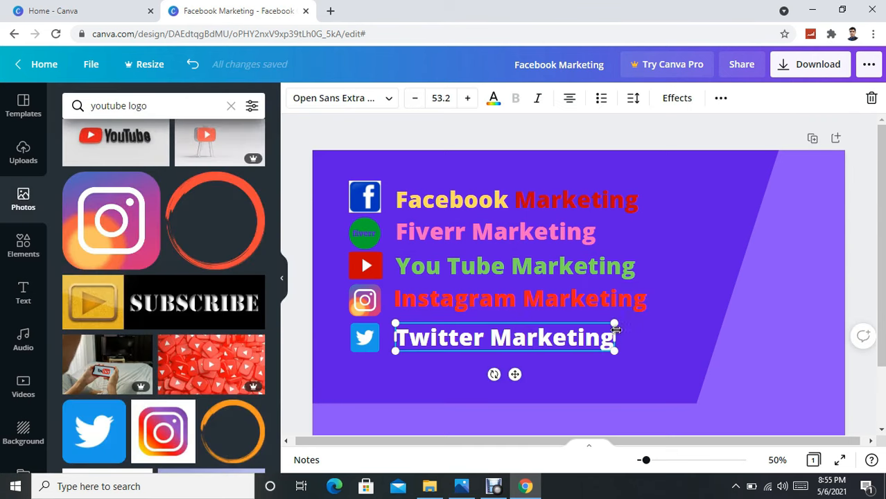
pyautogui.click(722, 235)
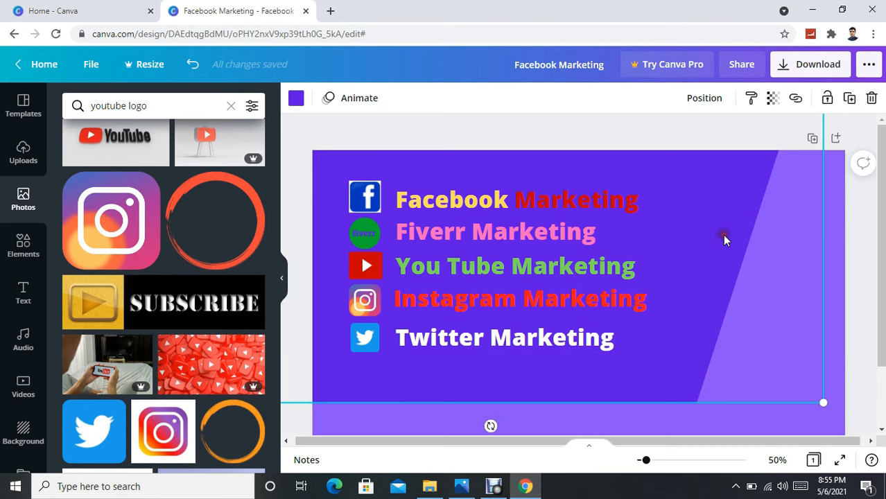
pyautogui.click(585, 339)
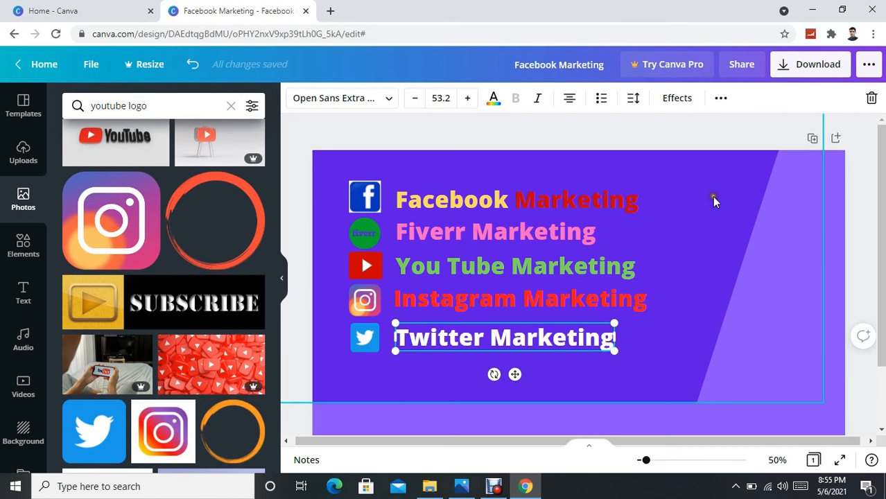
pyautogui.click(712, 200)
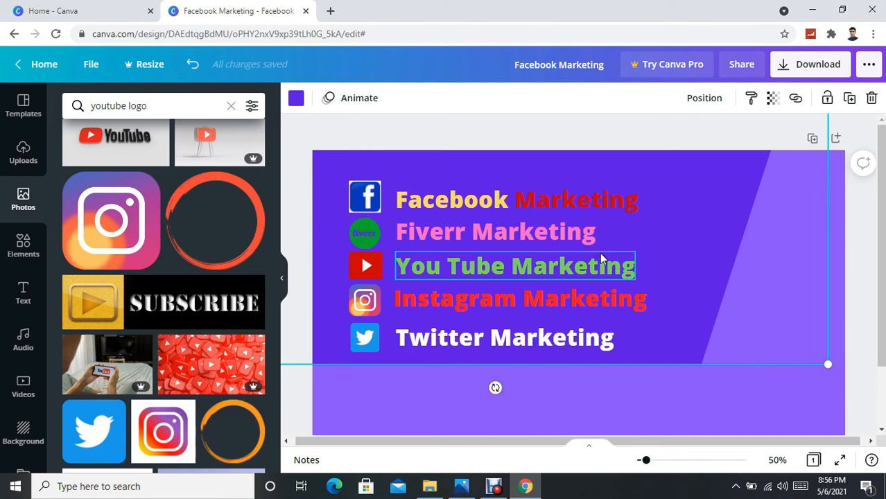
pyautogui.click(23, 152)
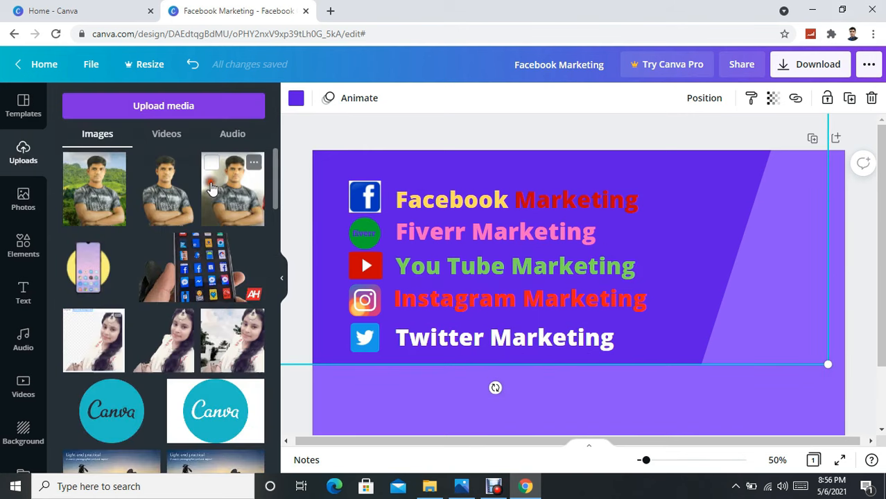
# Add the man's portrait photo from Uploads and position it at the cover's right side.
pyautogui.scroll(-12, 211, 189)
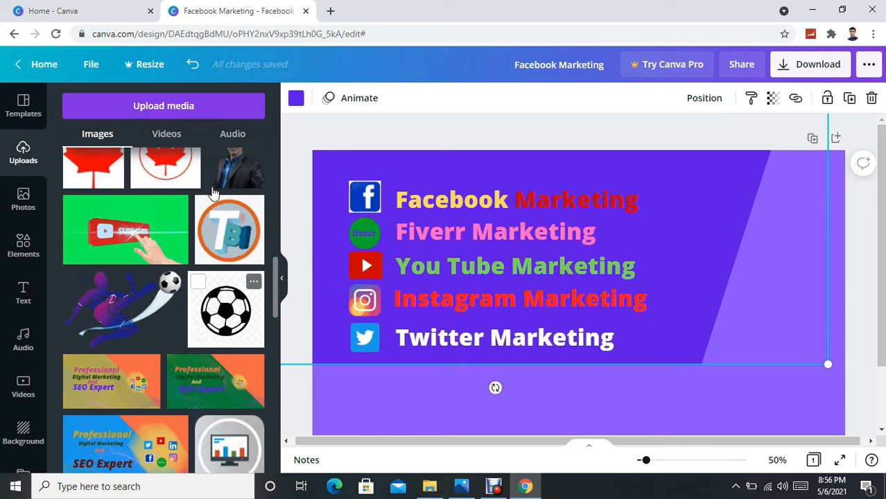
pyautogui.scroll(3, 214, 192)
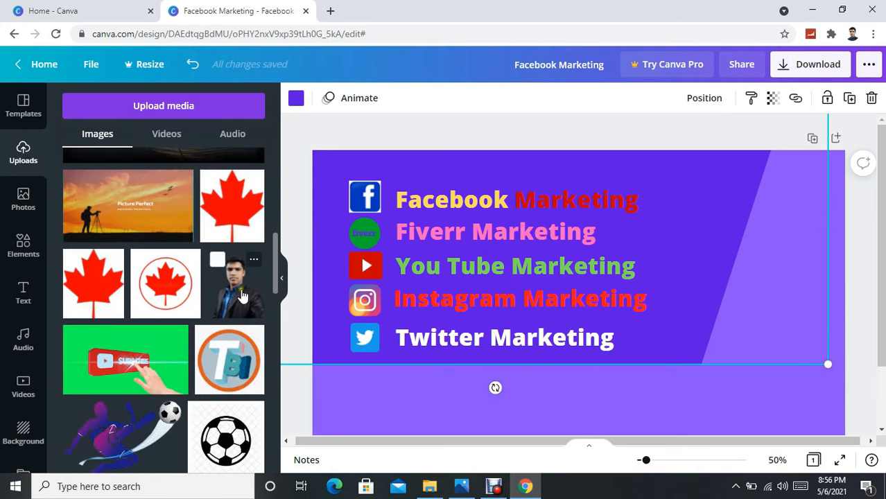
pyautogui.click(243, 291)
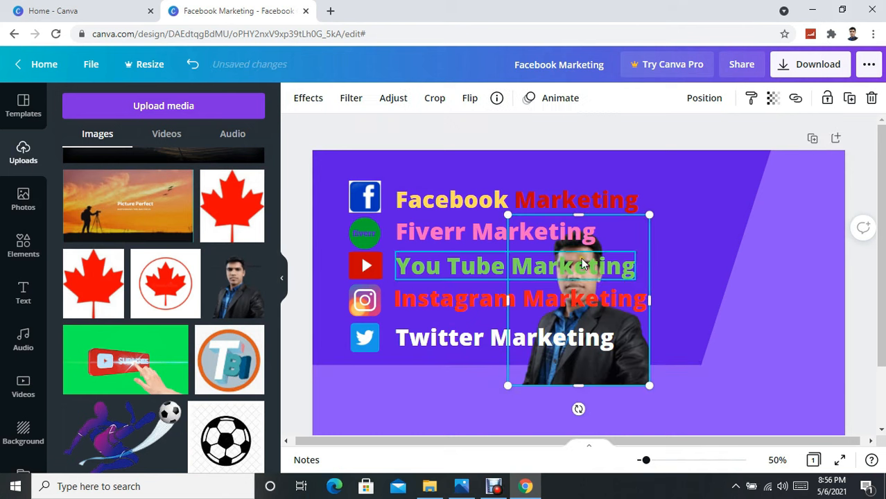
pyautogui.moveTo(637, 236); pyautogui.dragTo(788, 201)
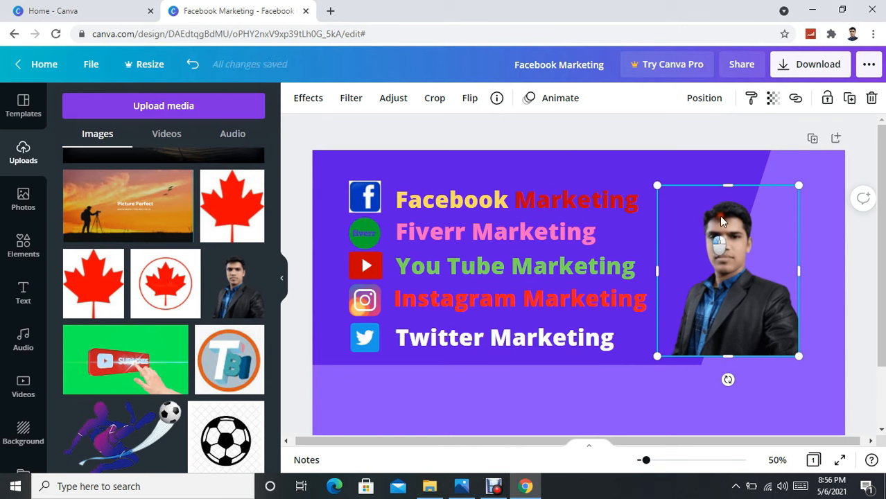
pyautogui.moveTo(701, 227); pyautogui.dragTo(733, 210)
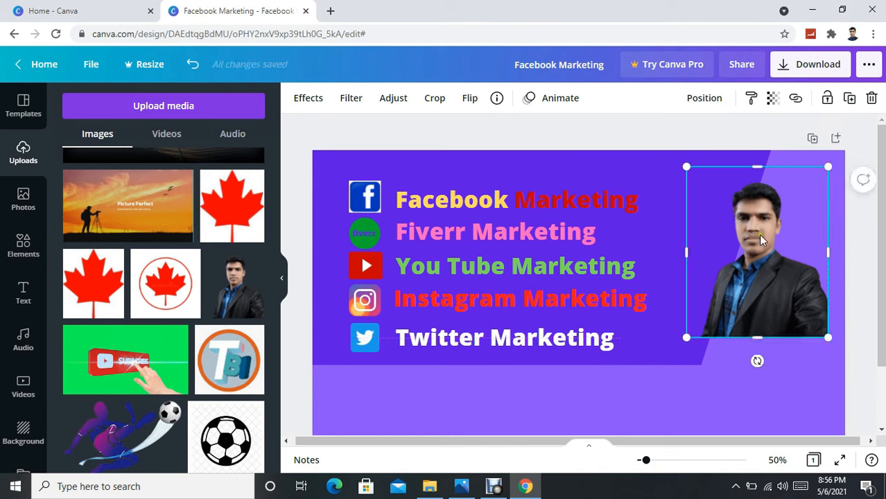
pyautogui.moveTo(760, 236)
pyautogui.mouseDown()
pyautogui.moveTo(773, 234)
pyautogui.moveTo(765, 242)
pyautogui.mouseUp()
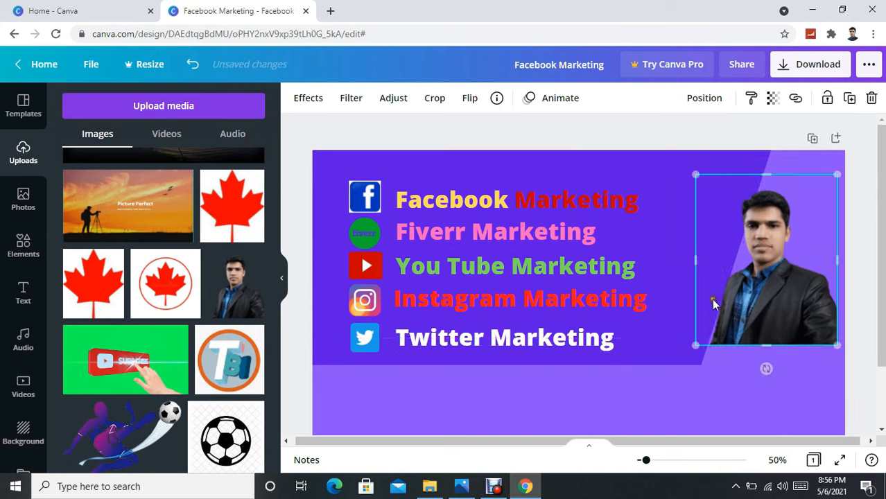
# Add the gold coins image, shrink it at the top right, and move the portrait lower.
pyautogui.scroll(-3, 126, 291)
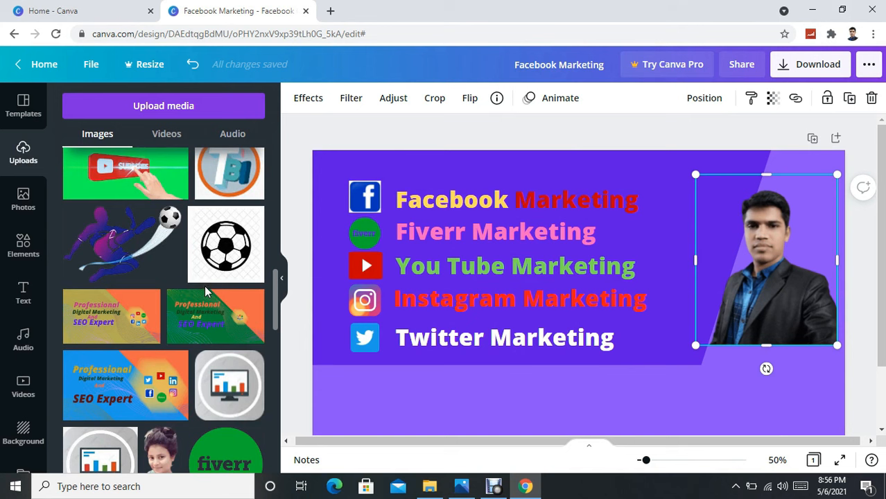
pyautogui.scroll(-6, 208, 288)
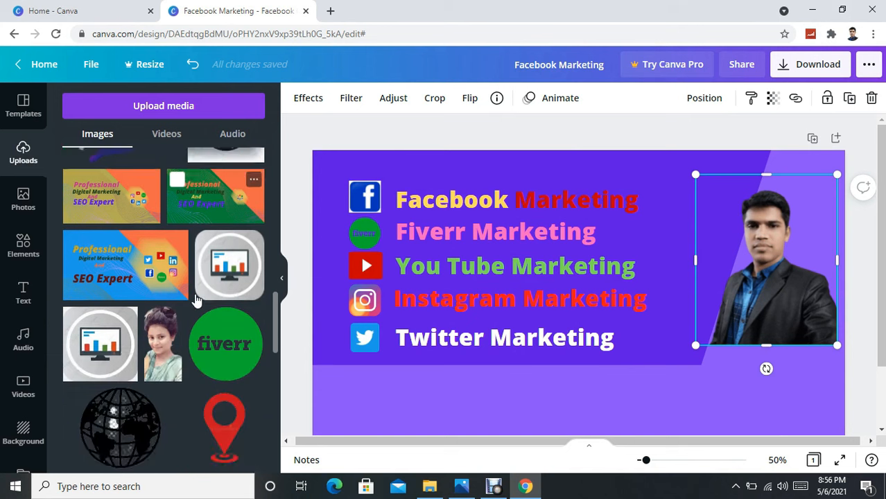
pyautogui.scroll(-1, 218, 283)
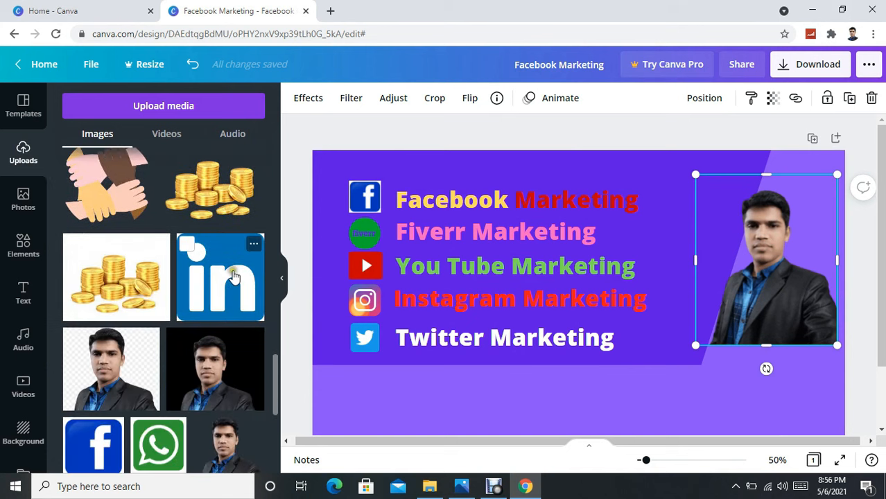
pyautogui.click(212, 190)
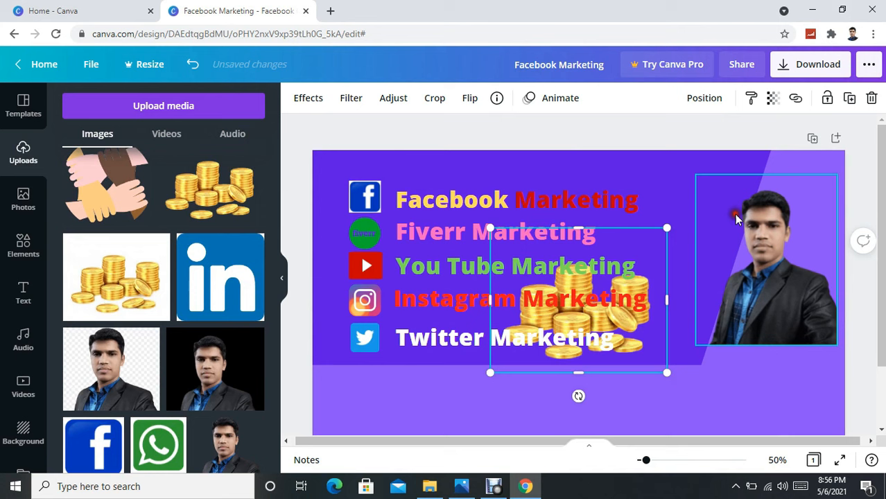
pyautogui.moveTo(652, 247); pyautogui.dragTo(724, 198)
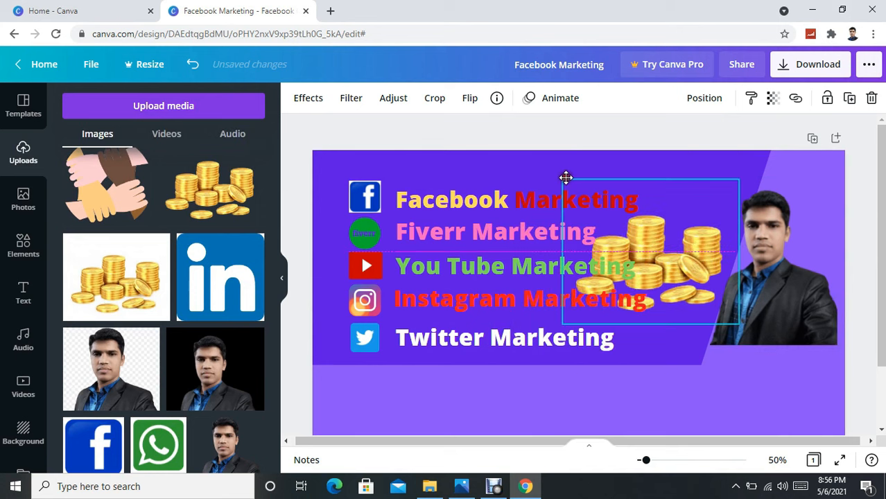
pyautogui.moveTo(648, 229); pyautogui.dragTo(679, 208)
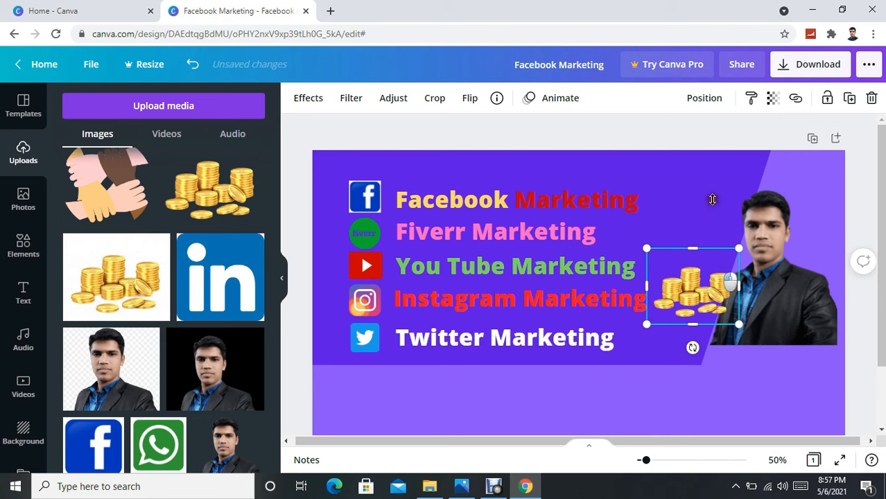
pyautogui.moveTo(718, 277); pyautogui.dragTo(708, 182)
pyautogui.moveTo(769, 292); pyautogui.dragTo(756, 344)
pyautogui.click(492, 394)
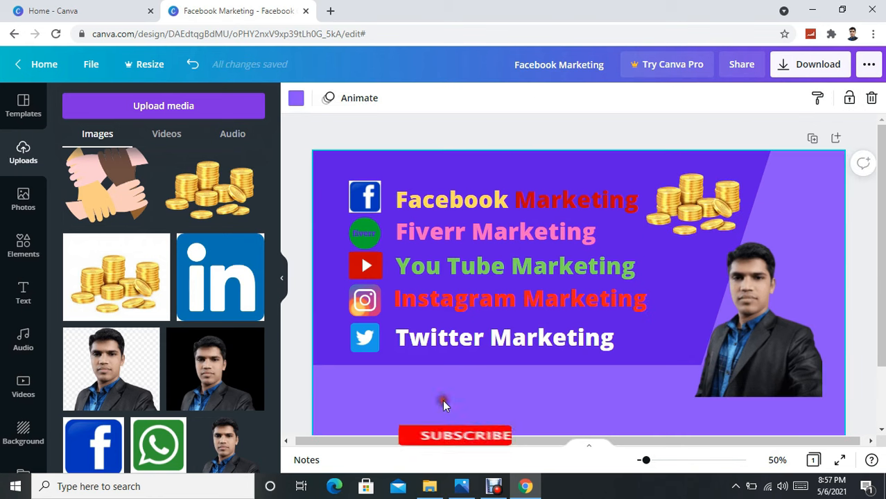
# Add a heading containing the contact phone number and move it into the lower band.
pyautogui.click(23, 295)
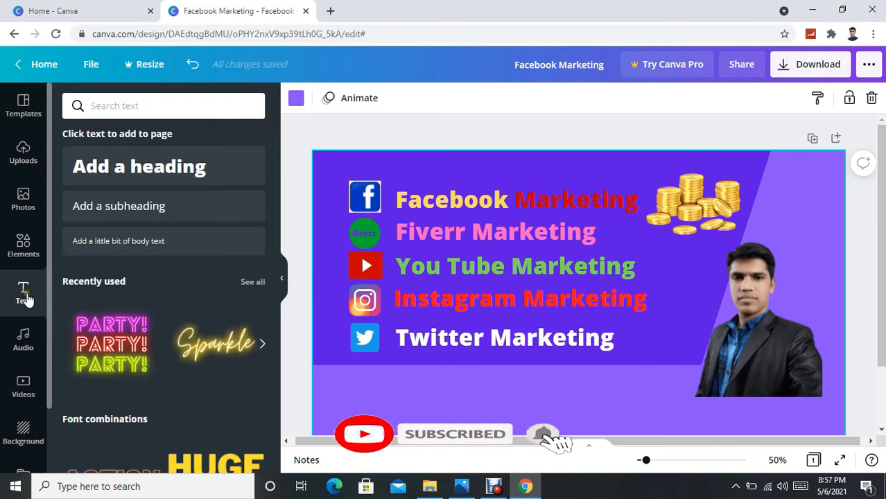
pyautogui.click(160, 166)
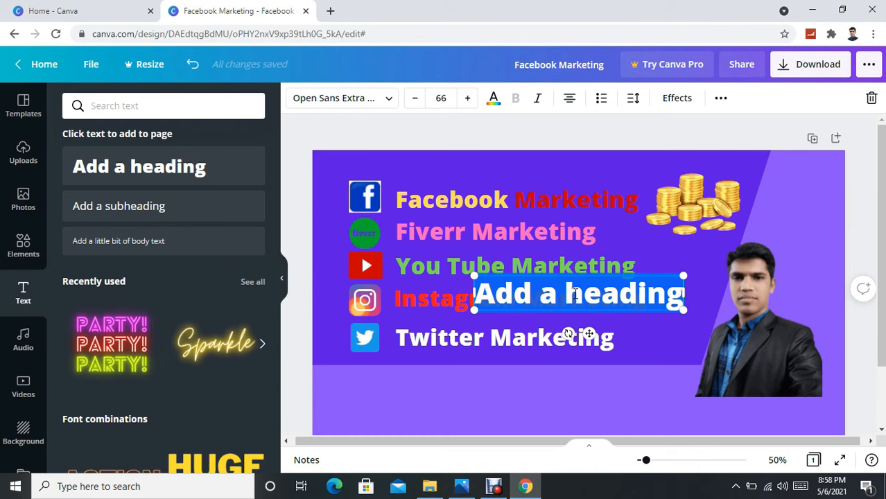
pyautogui.press('BackSpace')
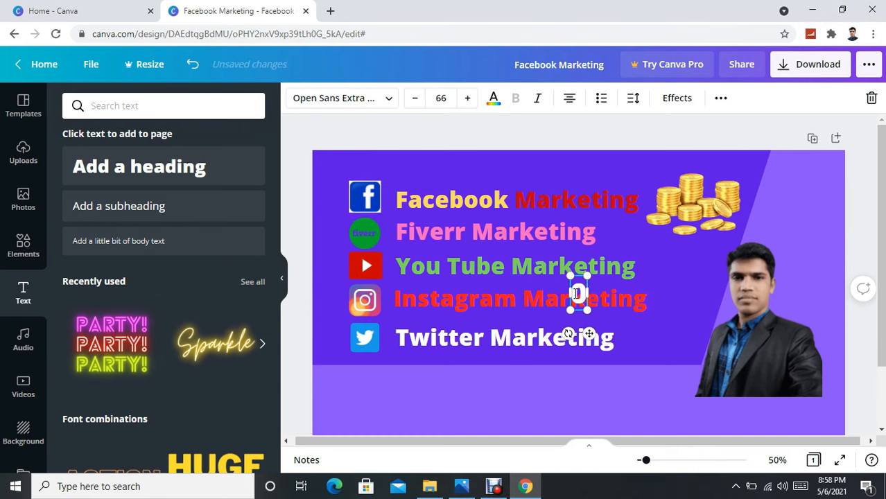
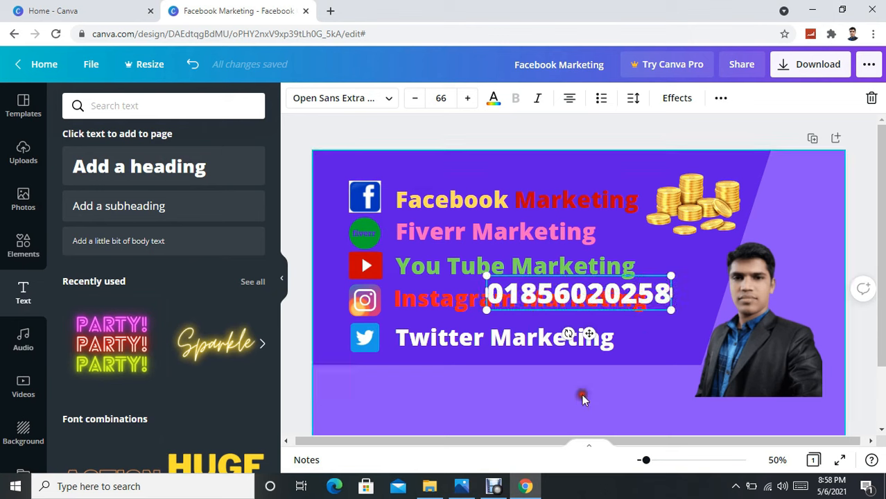
pyautogui.click(581, 394)
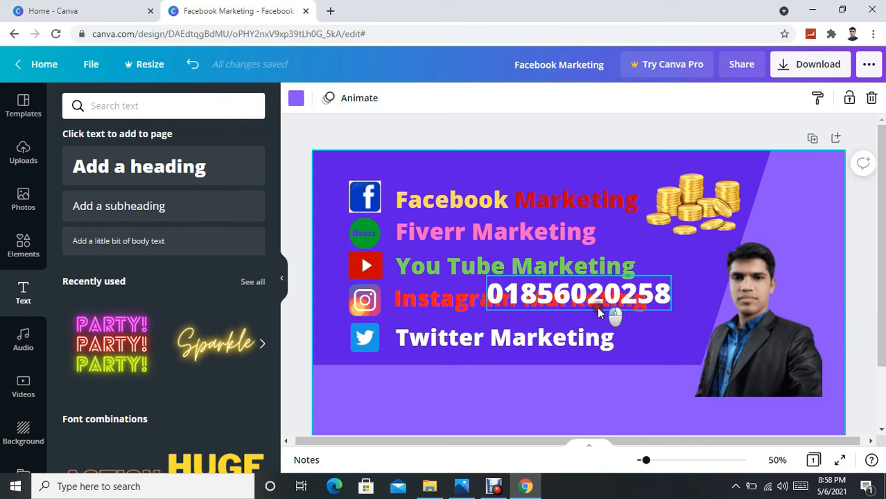
pyautogui.moveTo(570, 394); pyautogui.dragTo(474, 405)
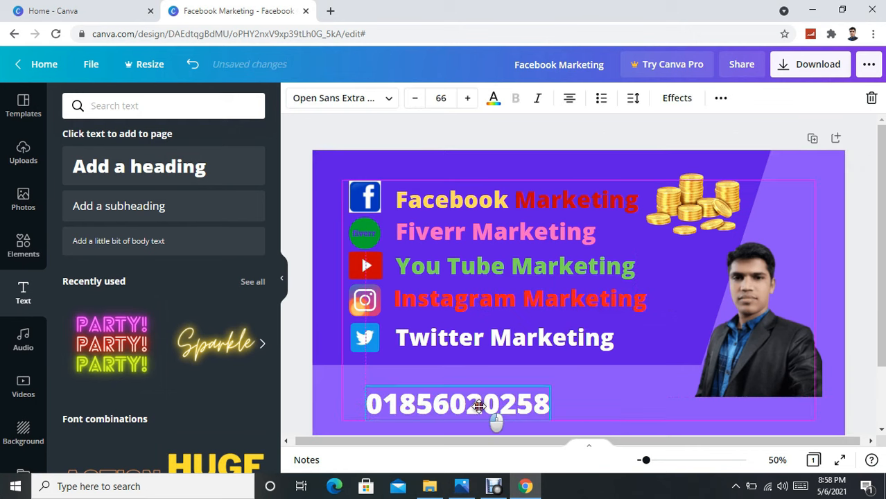
pyautogui.click(589, 386)
pyautogui.moveTo(424, 414); pyautogui.dragTo(460, 405)
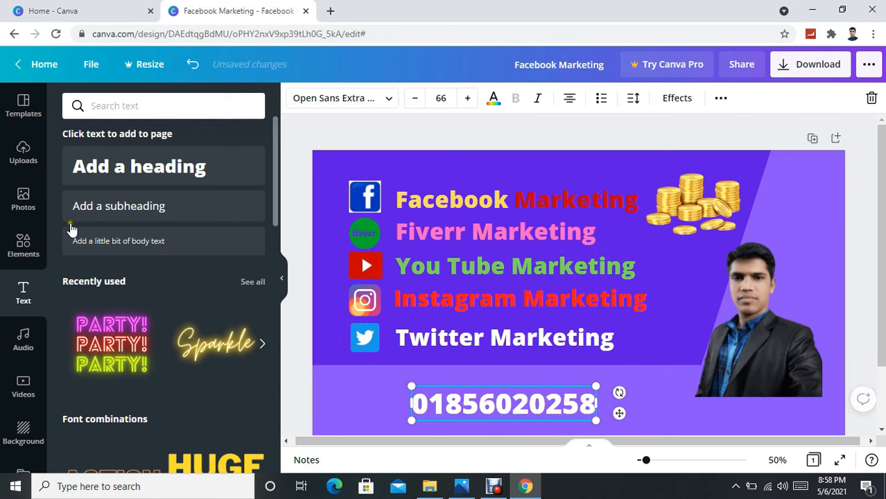
# Add the black phone image from Uploads and shrink it to icon size.
pyautogui.click(23, 151)
pyautogui.scroll(-5, 232, 240)
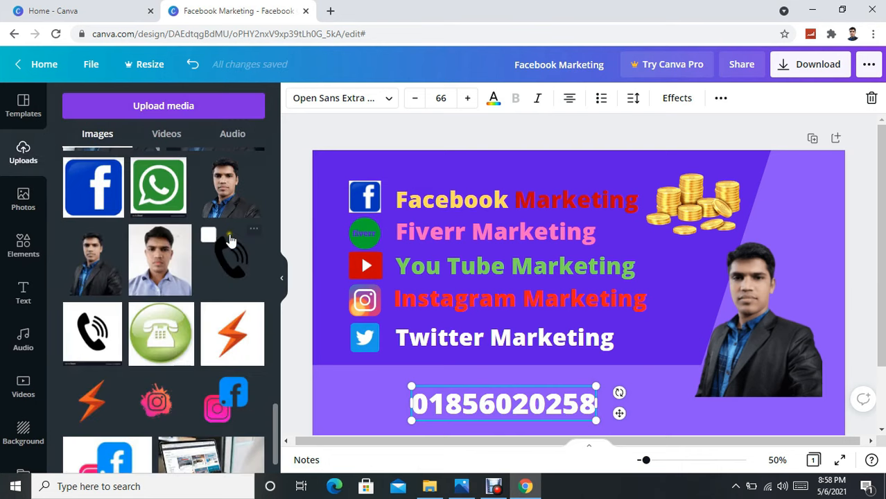
pyautogui.scroll(-2, 231, 240)
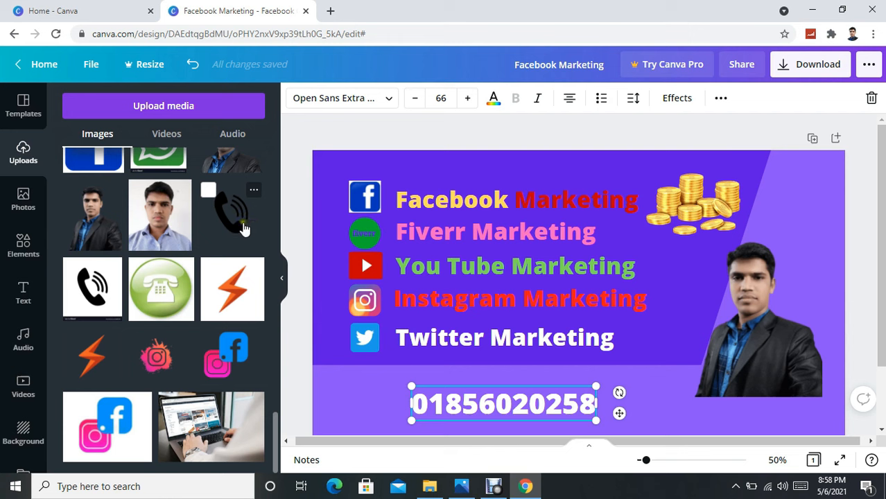
pyautogui.scroll(1, 235, 276)
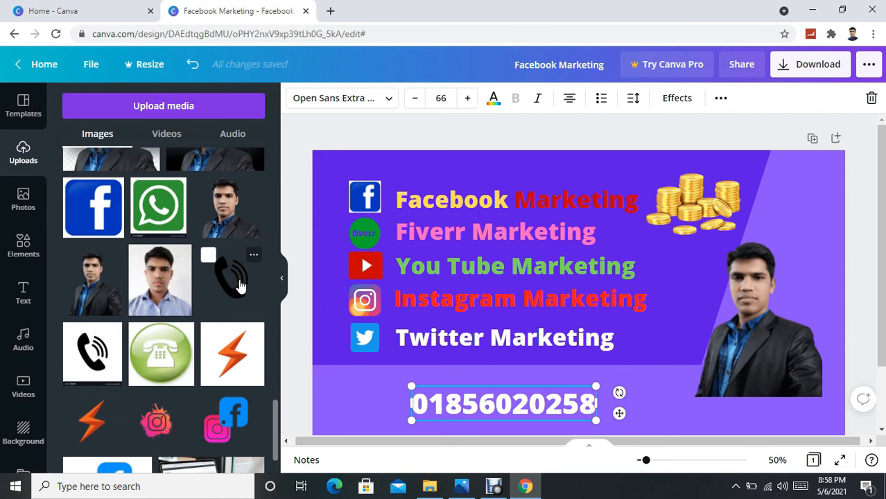
pyautogui.click(238, 284)
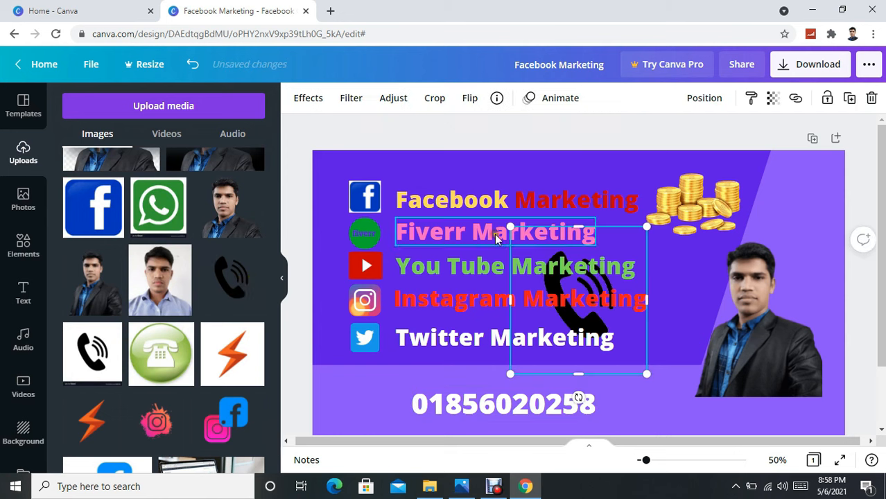
pyautogui.moveTo(510, 226); pyautogui.dragTo(365, 403)
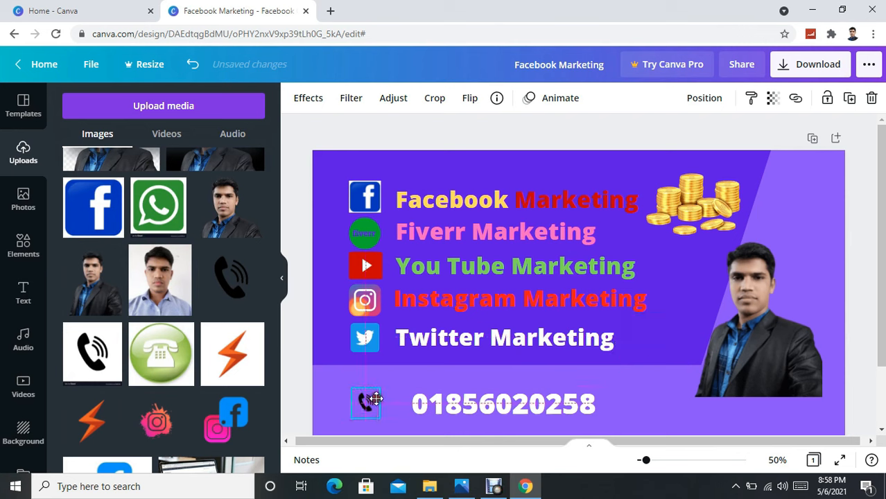
pyautogui.scroll(-2, 238, 310)
pyautogui.scroll(1, 238, 310)
pyautogui.scroll(1, 237, 309)
pyautogui.scroll(-3, 238, 310)
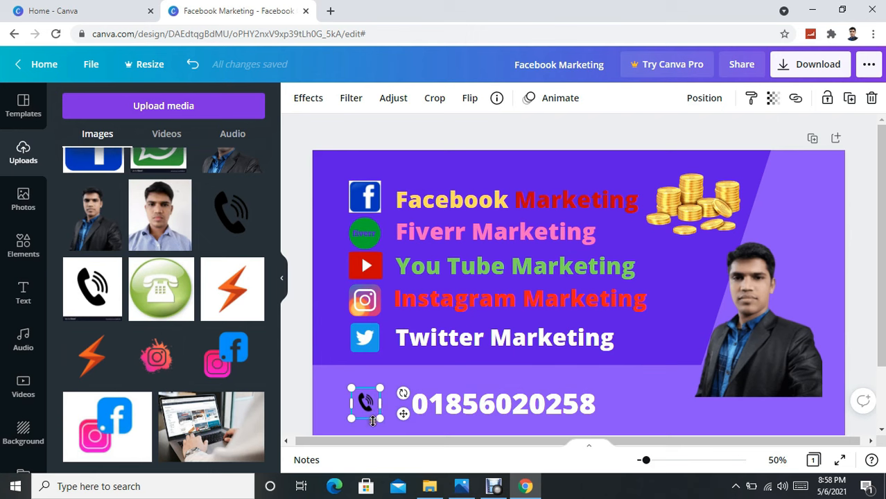
pyautogui.moveTo(380, 418); pyautogui.dragTo(412, 438)
# Place the phone icon beside the number and shift the number left to align with headings.
pyautogui.click(559, 380)
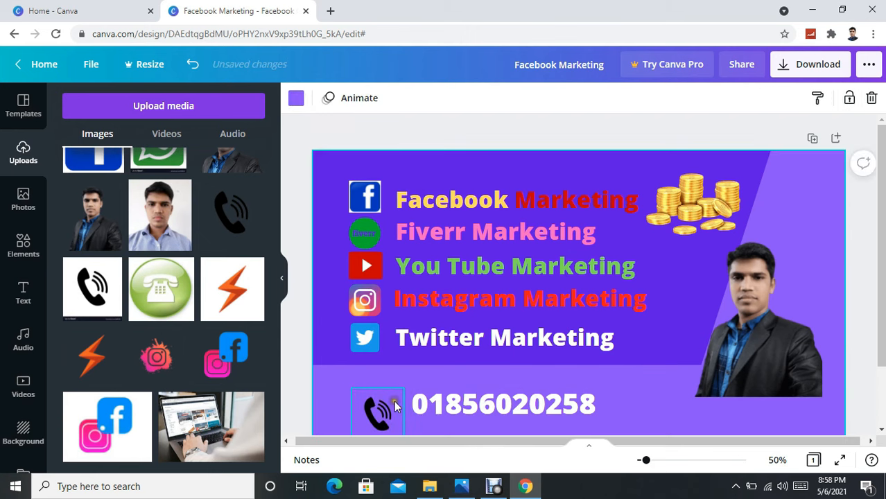
pyautogui.moveTo(381, 409)
pyautogui.mouseDown()
pyautogui.moveTo(384, 392)
pyautogui.moveTo(376, 395)
pyautogui.mouseUp()
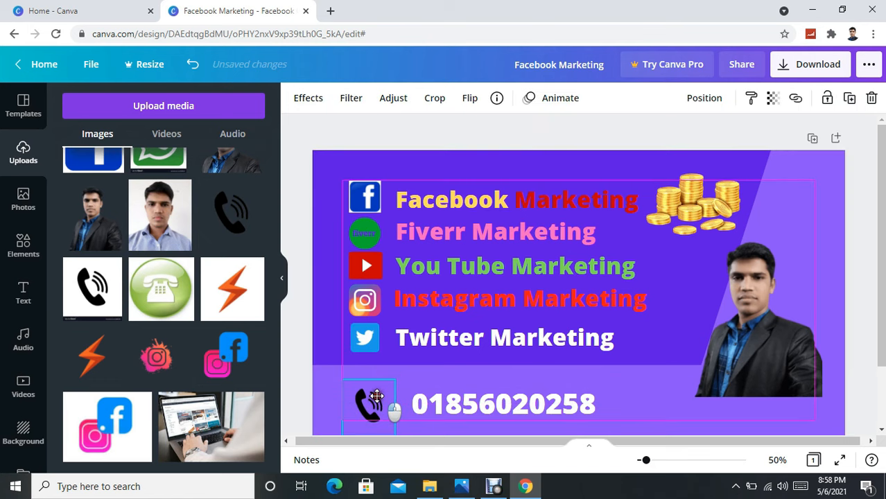
pyautogui.click(610, 385)
pyautogui.click(553, 409)
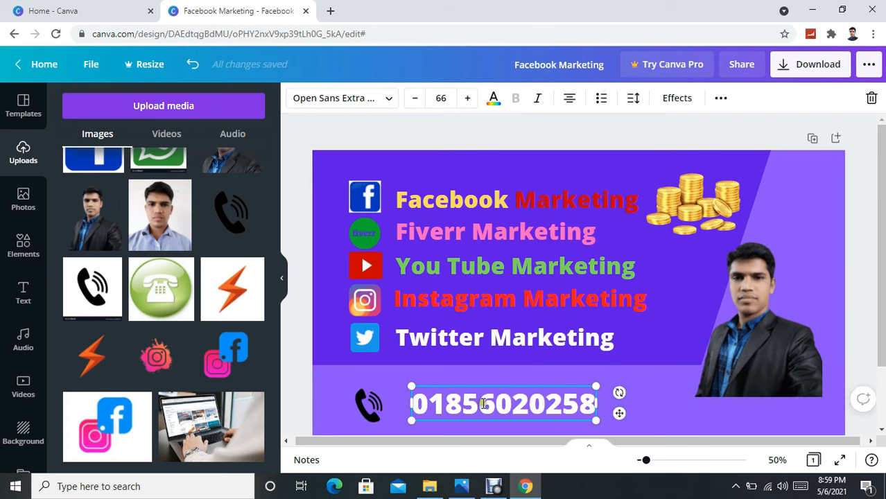
pyautogui.click(659, 361)
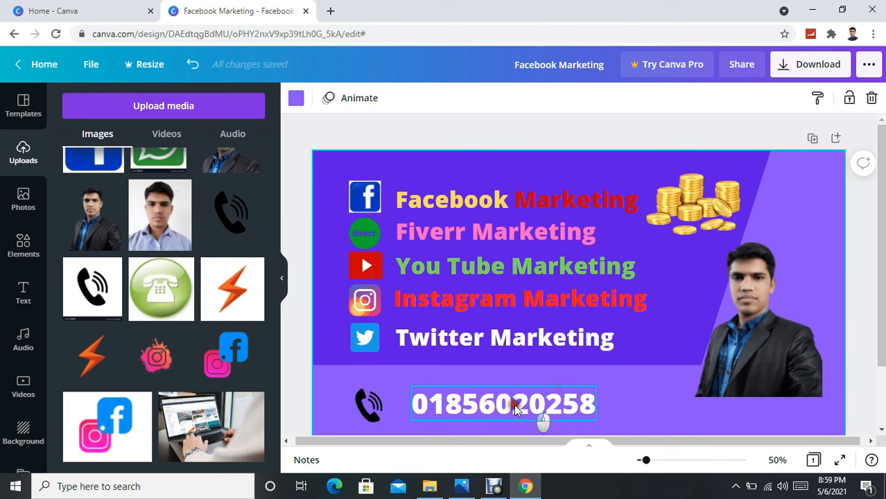
pyautogui.moveTo(526, 405)
pyautogui.mouseDown()
pyautogui.moveTo(511, 409)
pyautogui.moveTo(511, 400)
pyautogui.mouseUp()
pyautogui.click(647, 385)
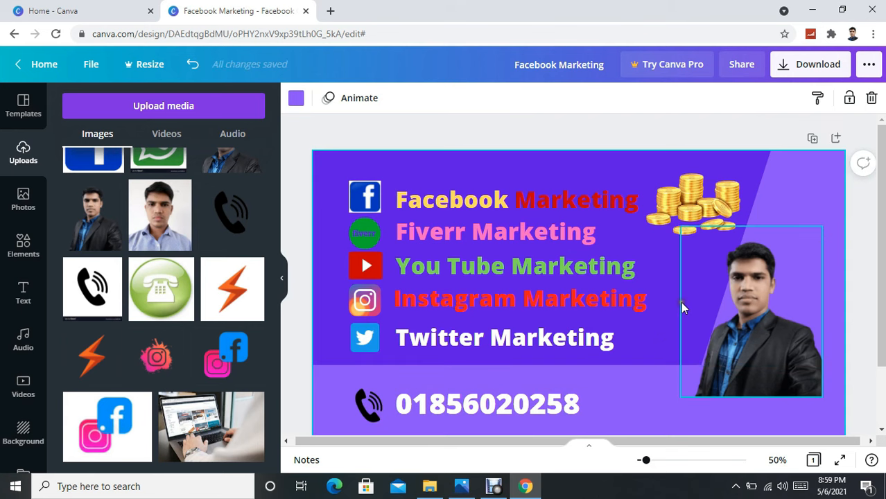
pyautogui.click(810, 189)
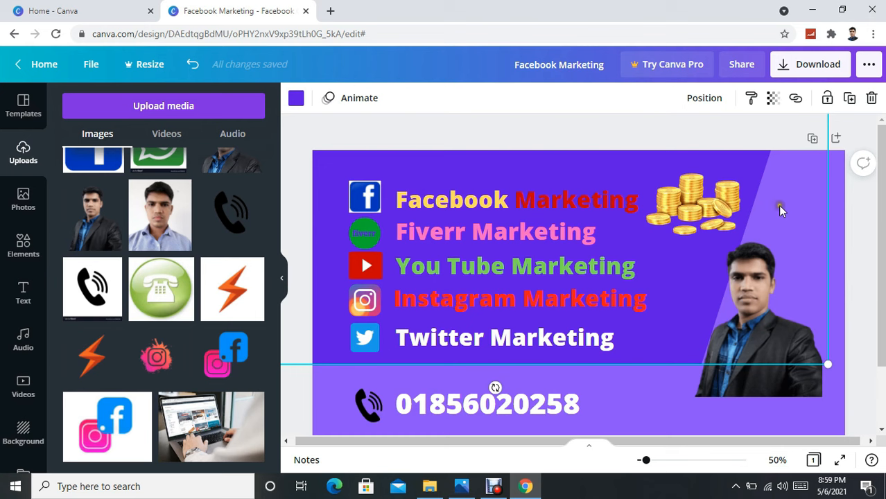
# Download the Facebook Marketing cover as a 1640 × 924 px PNG file.
pyautogui.click(823, 72)
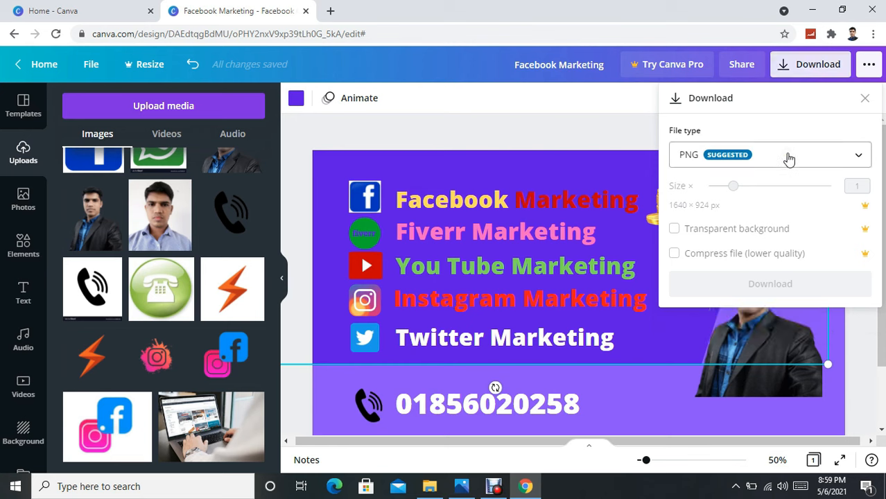
pyautogui.click(860, 156)
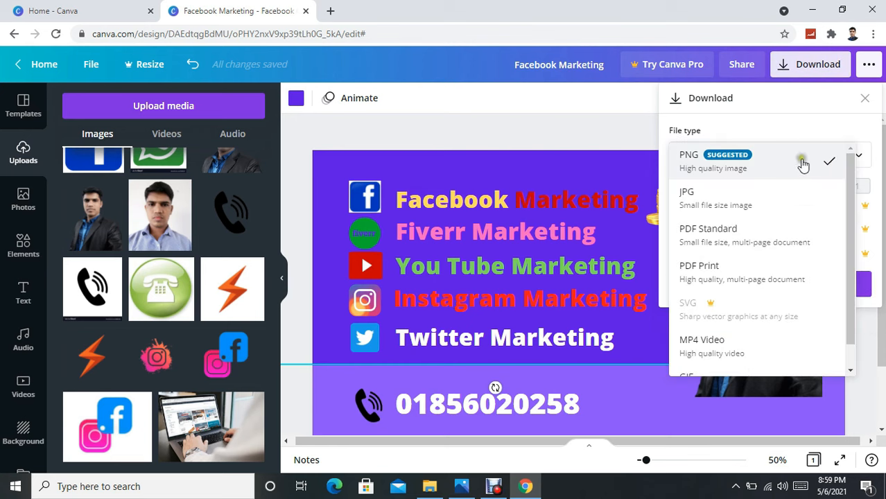
pyautogui.click(802, 164)
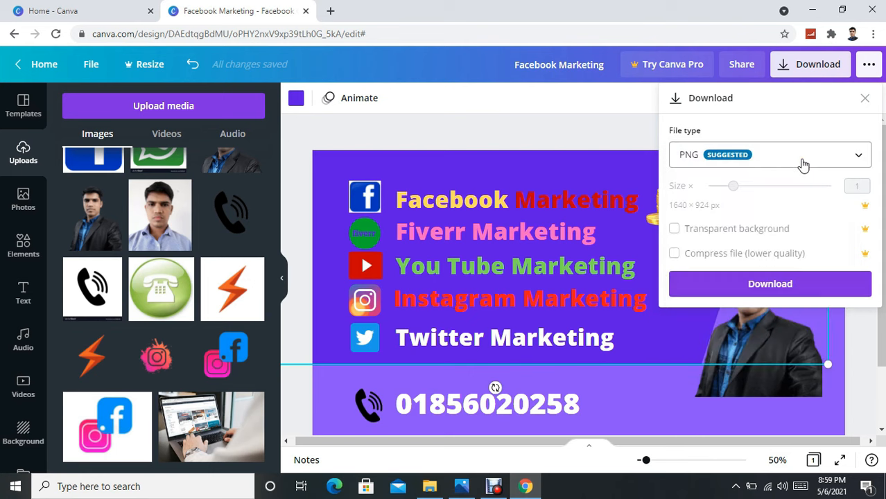
pyautogui.click(790, 281)
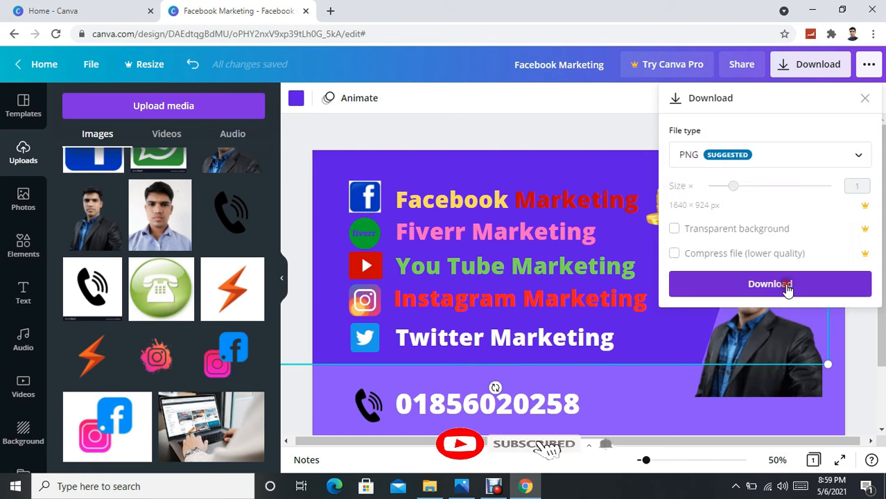